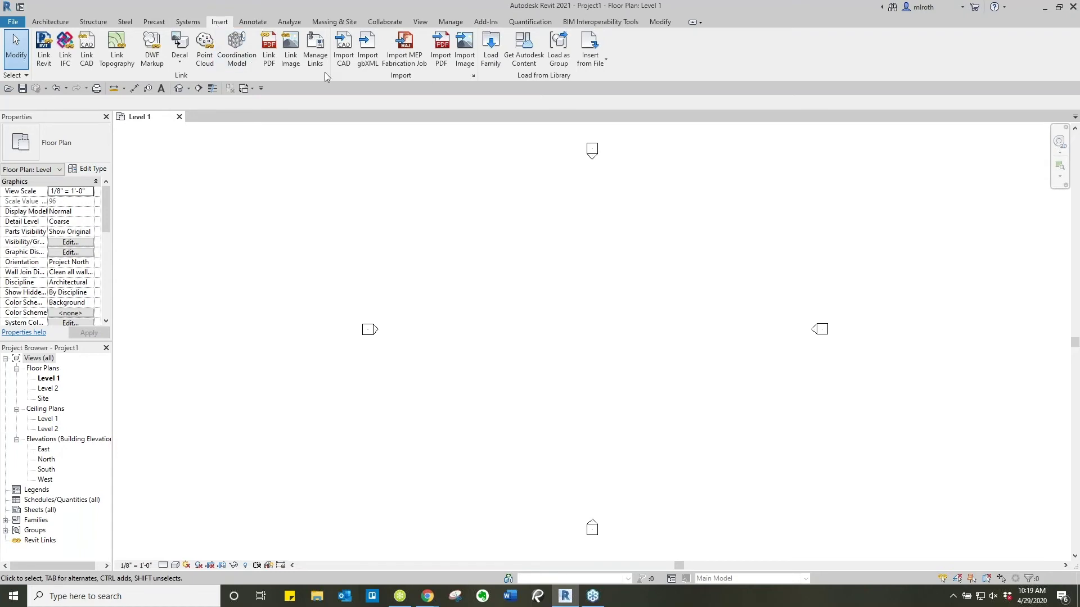
- Open Autodesk's Revit 2021 content page in maximized Chrome and review the RVT2021_ENU_Imperial_Libraries.exe download tables
left_click(523, 65)
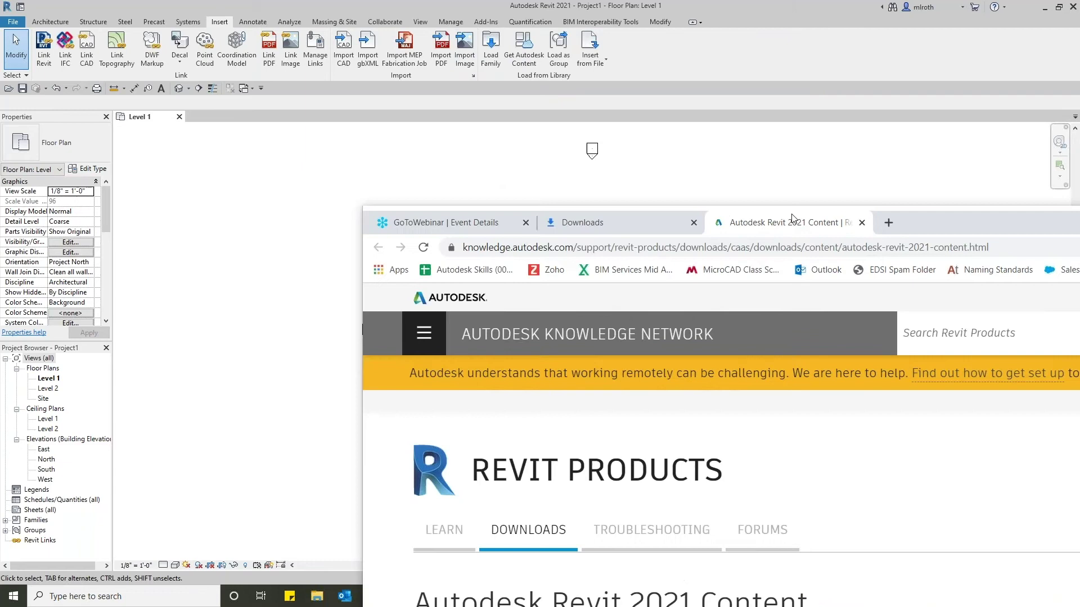
left_click_drag(793, 218, 606, 12)
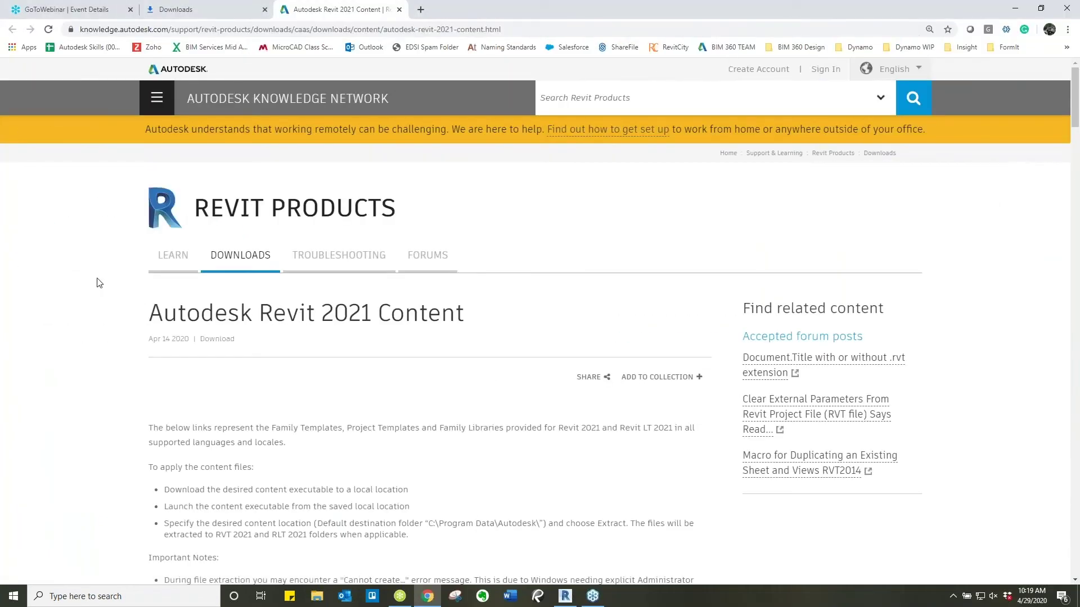
scroll(100, 282, "down", 1)
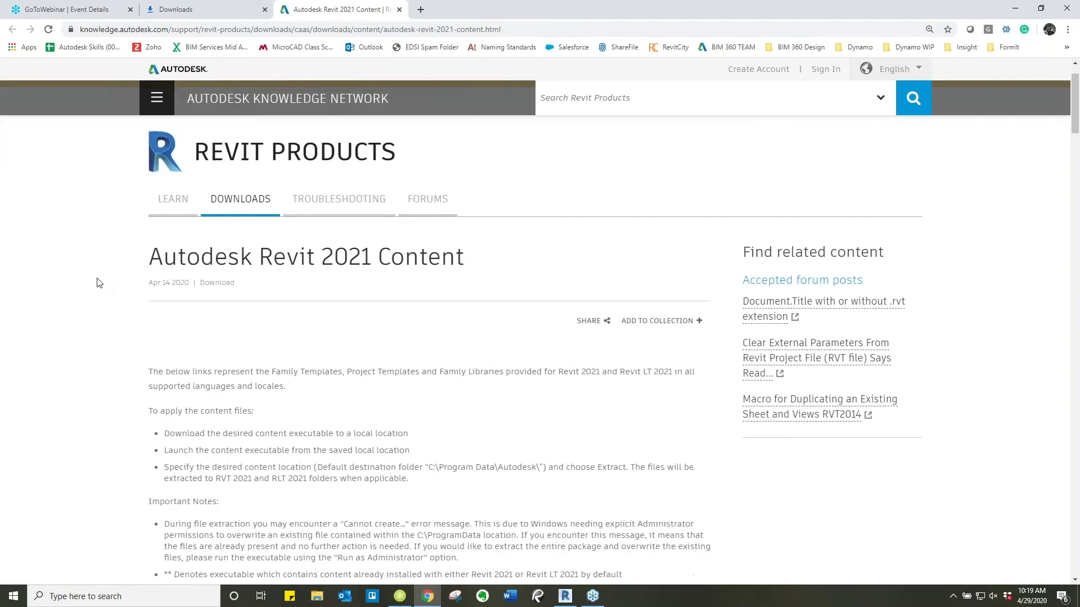
scroll(100, 283, "down", 4)
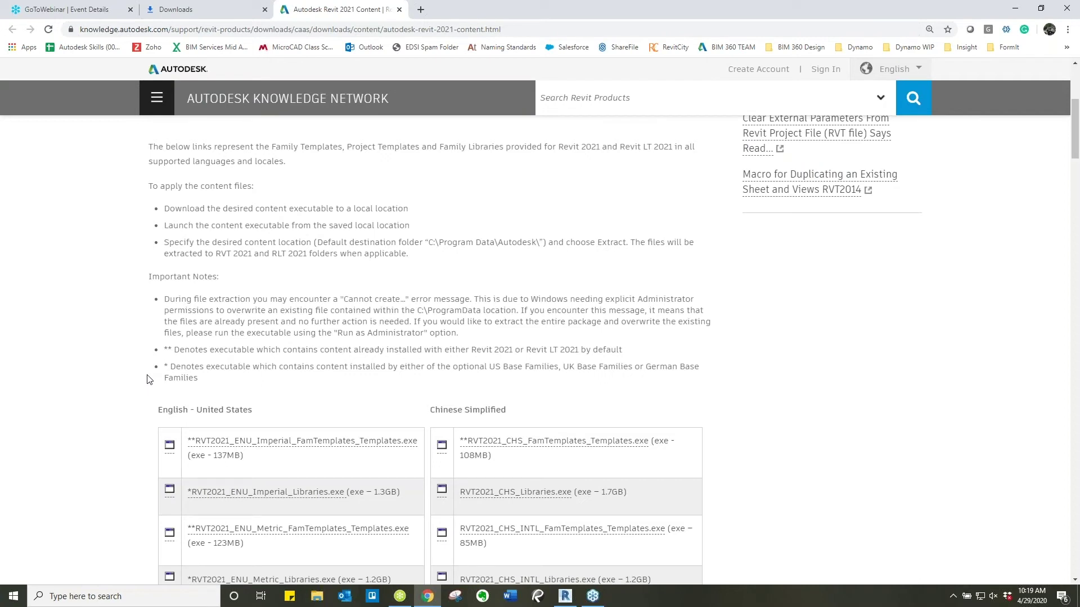
scroll(149, 380, "down", 3)
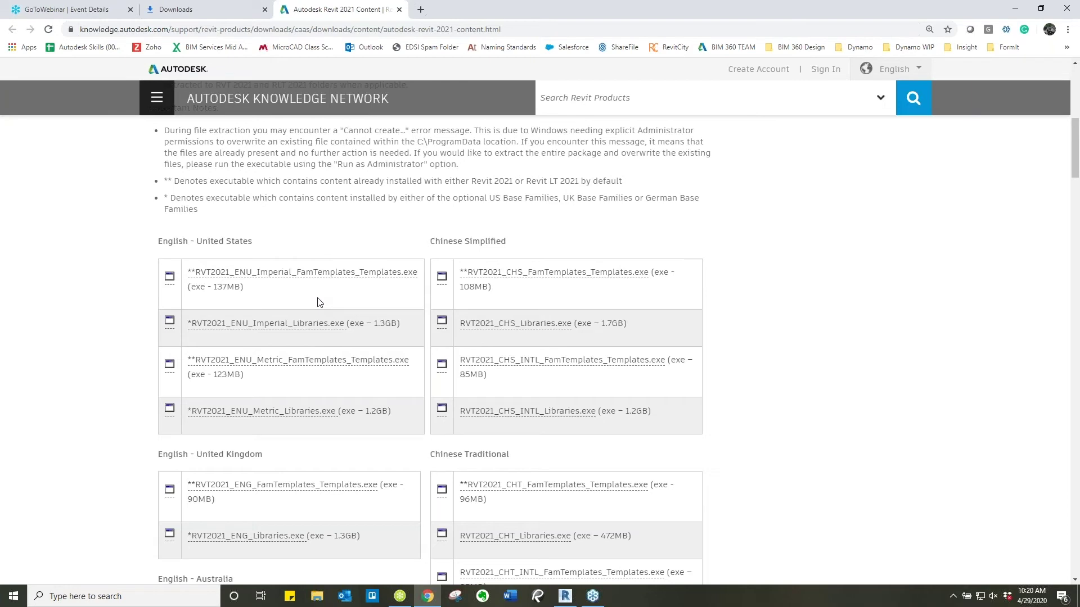
scroll(319, 302, "up", 3)
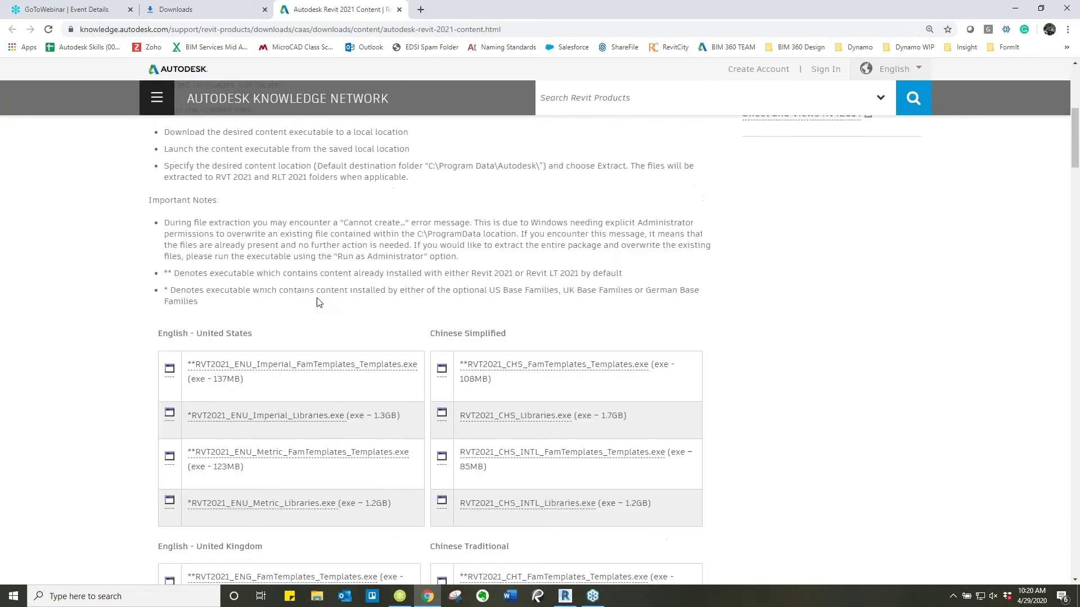
- Check the downloaded Imperial FamTemplates and Libraries installers against the default C:\ProgramData path
left_click(194, 10)
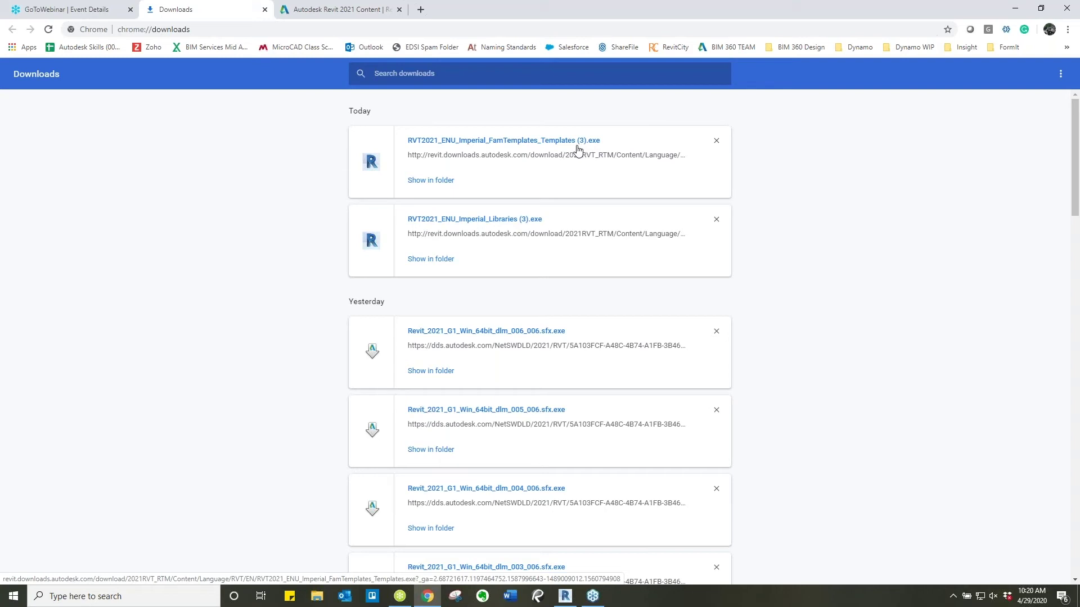
left_click(346, 9)
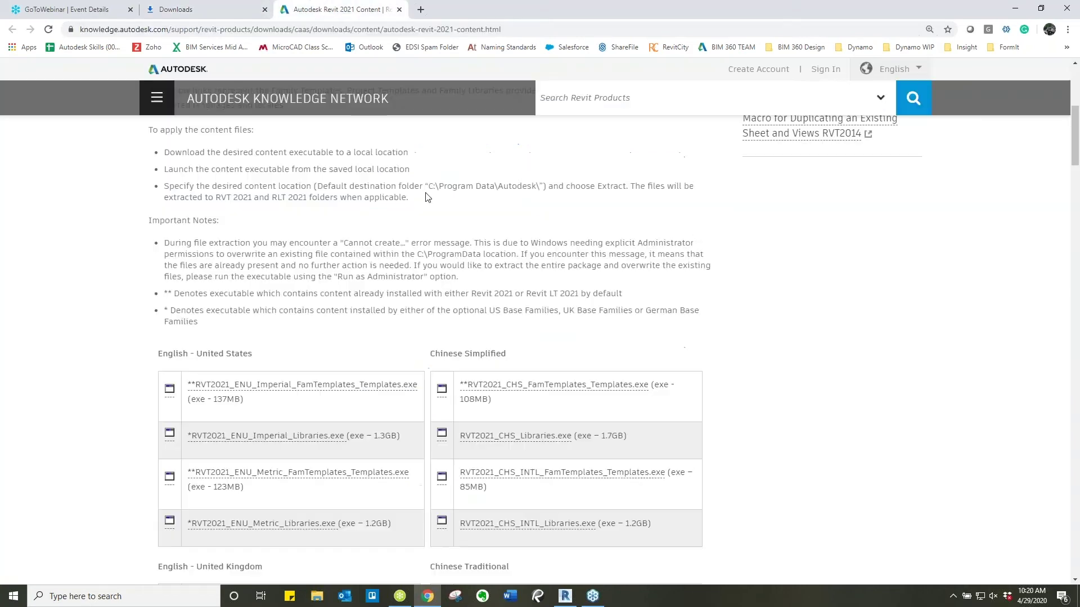
left_click_drag(425, 186, 546, 188)
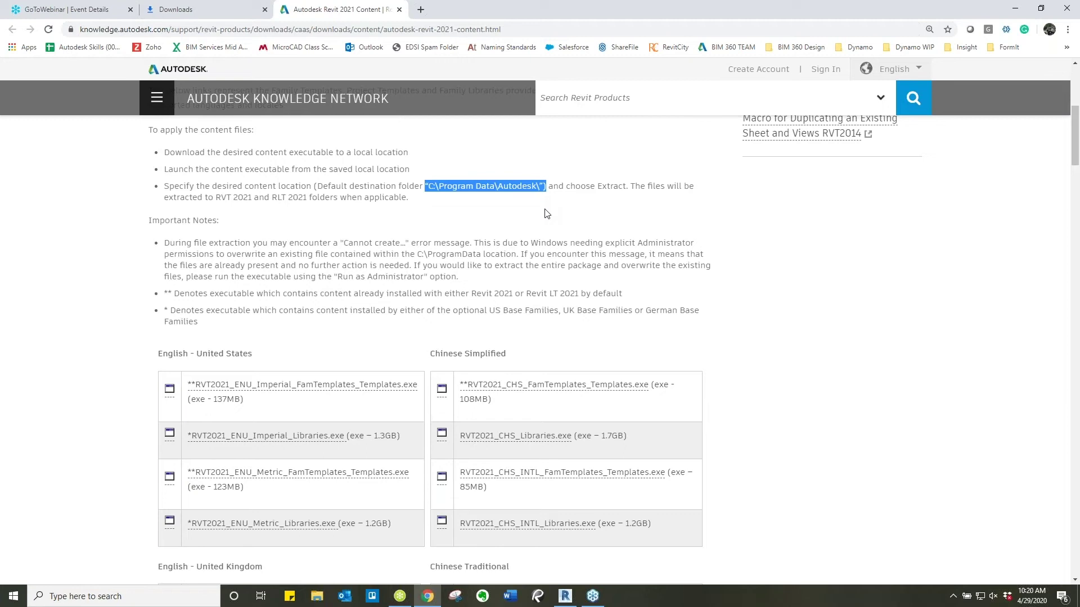
left_click(212, 10)
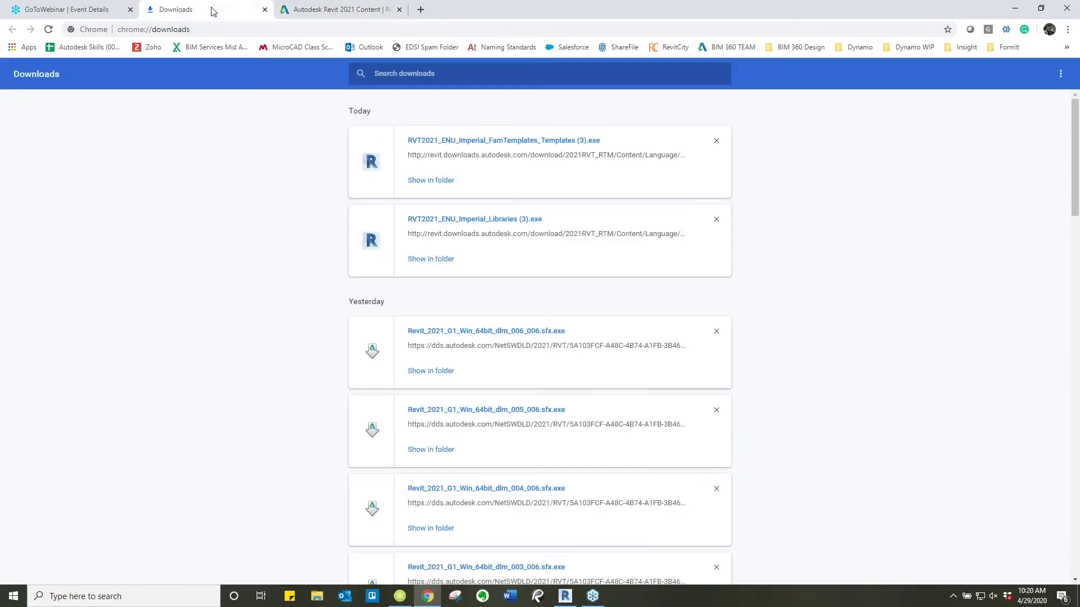
- Extract the Imperial Libraries and FamTemplates installers into F:\Revit 2021 Content
left_click(498, 220)
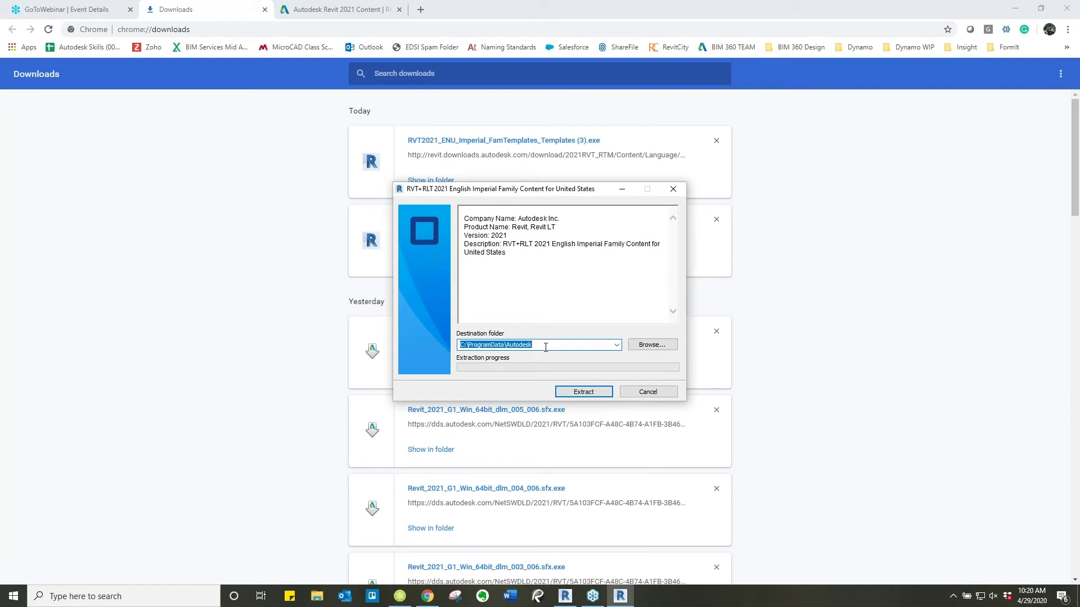
left_click(647, 345)
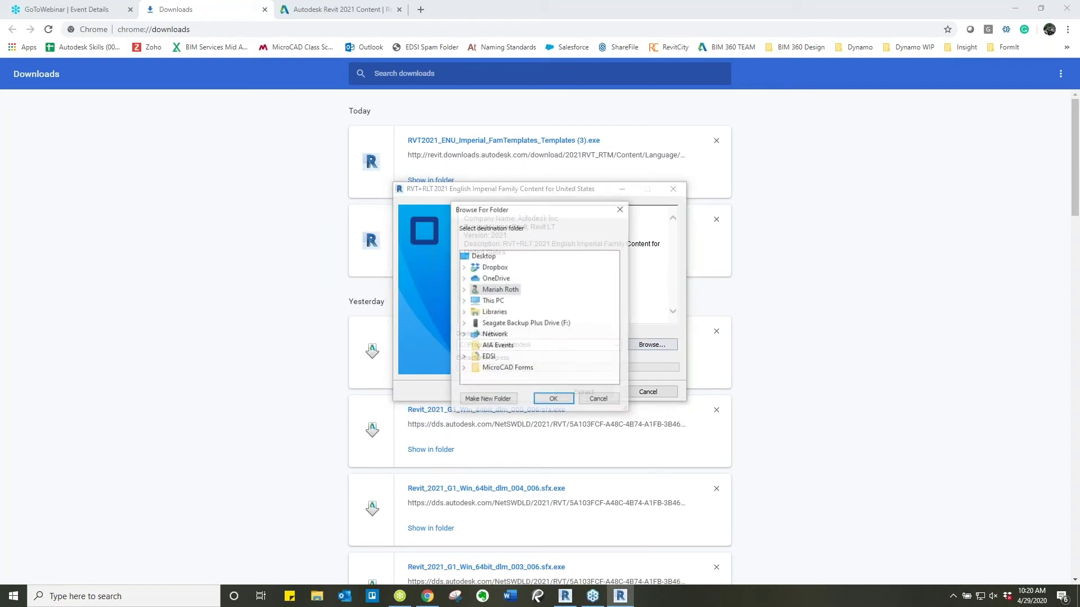
left_click_drag(779, 216, 814, 201)
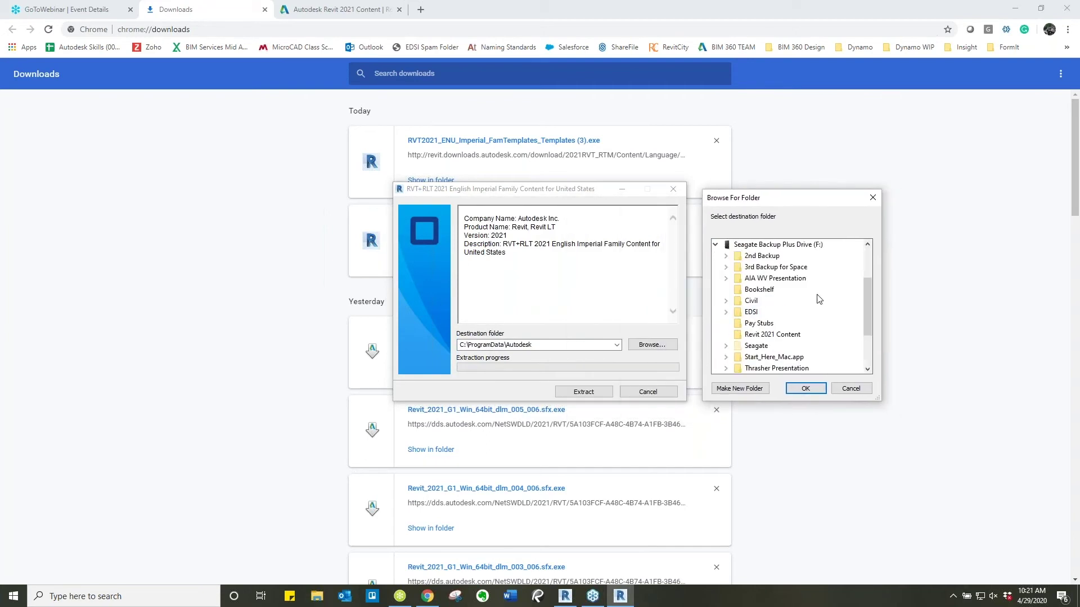
scroll(819, 299, "down", 2)
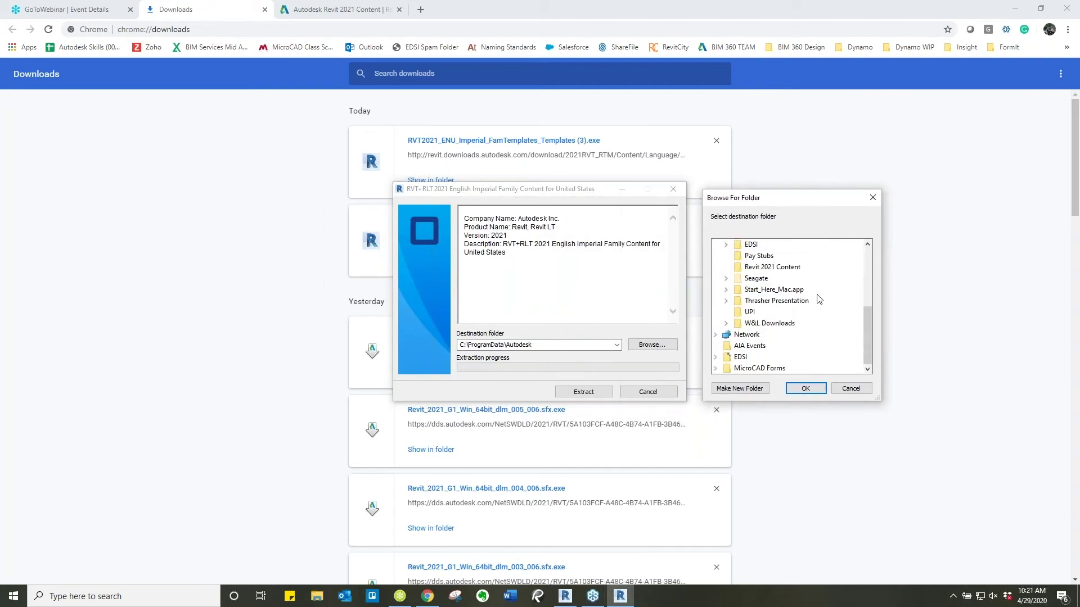
left_click(765, 270)
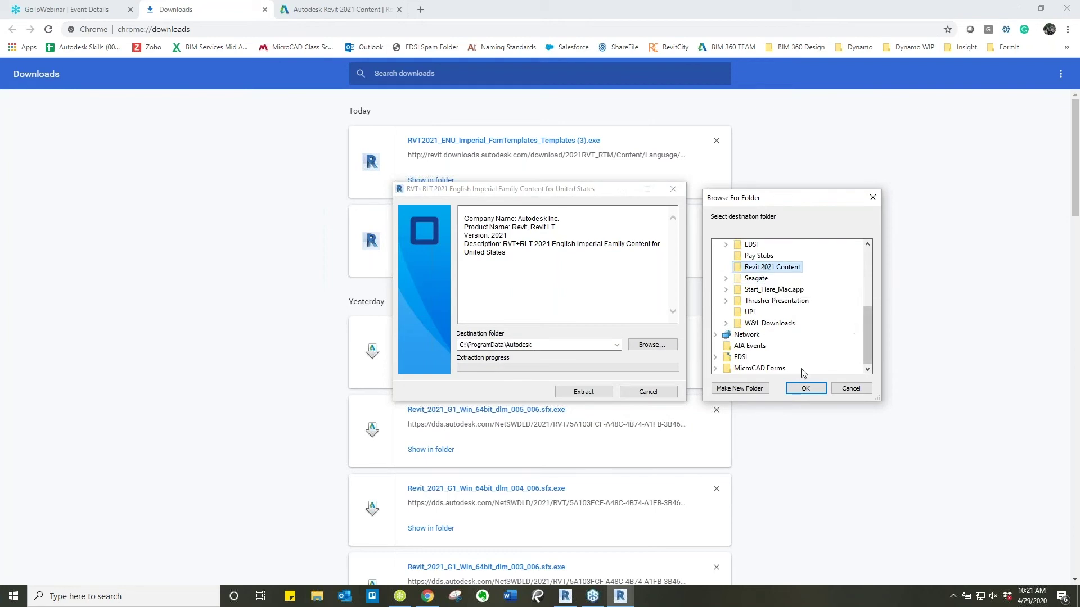
left_click(805, 388)
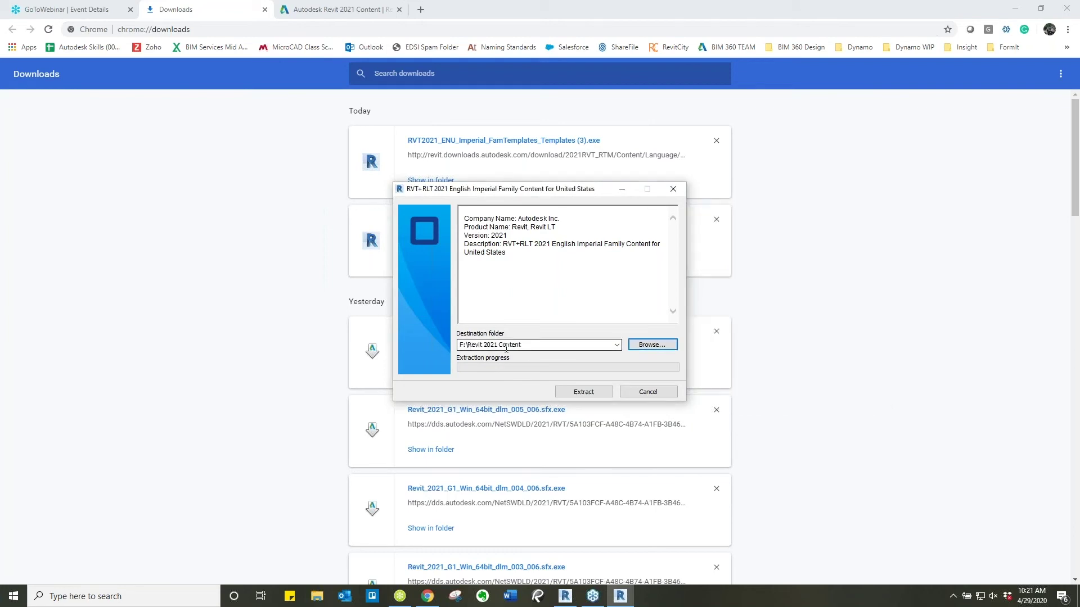
left_click(584, 392)
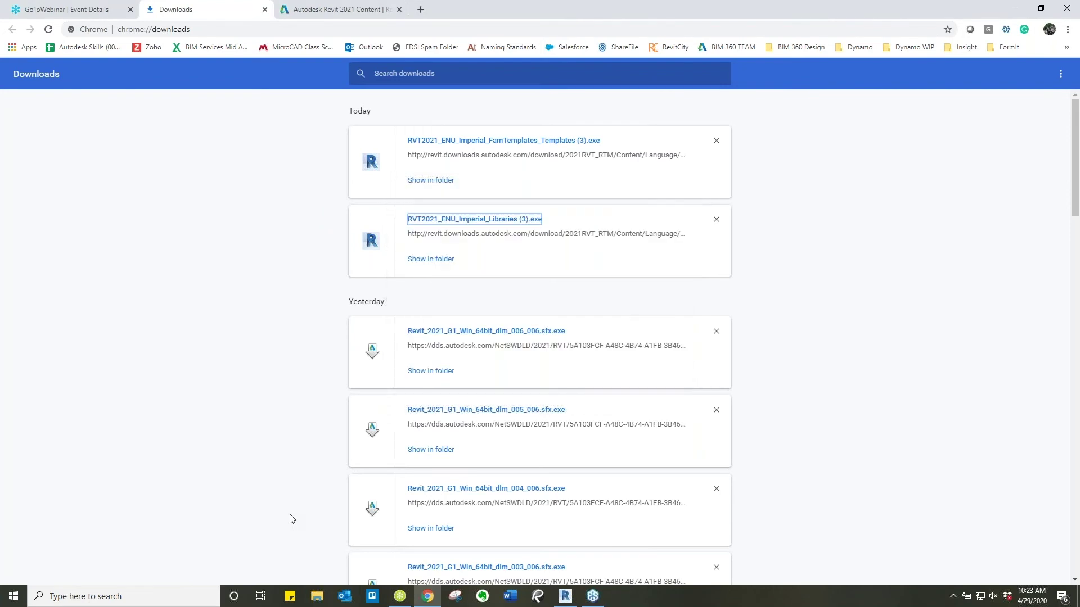
left_click(497, 141)
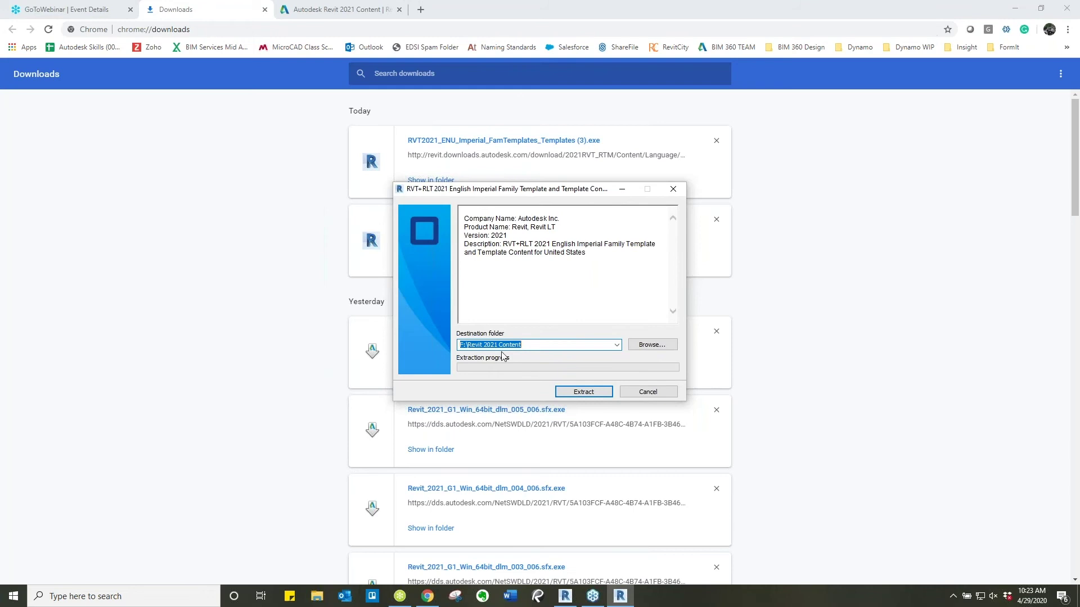
left_click(582, 394)
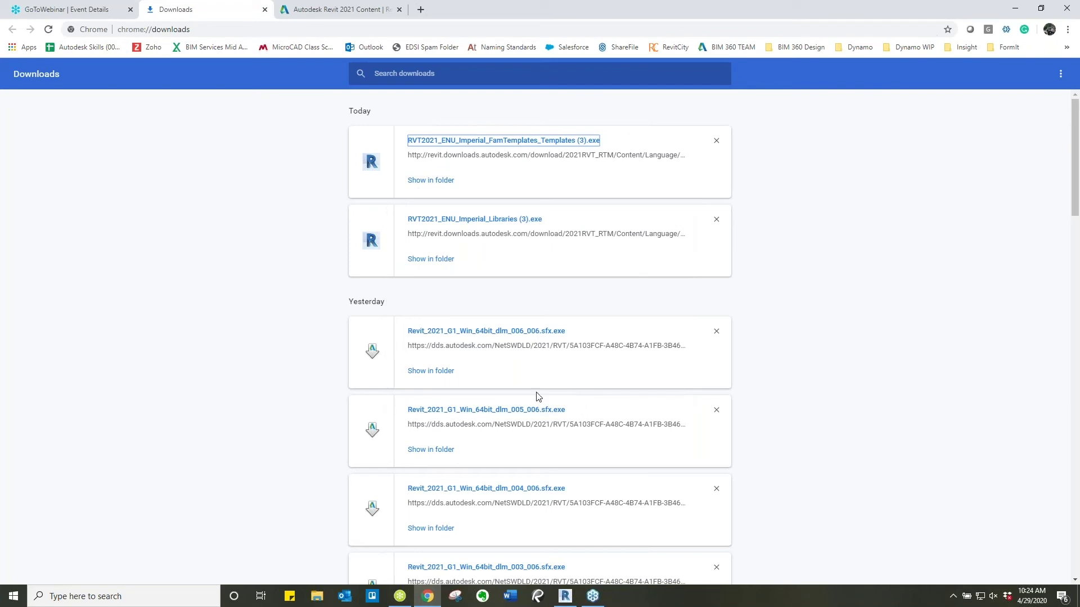
- Browse F:\Revit 2021 Content\RVT 2021\Family Templates\English-Imperial to check the extracted templates
left_click(316, 596)
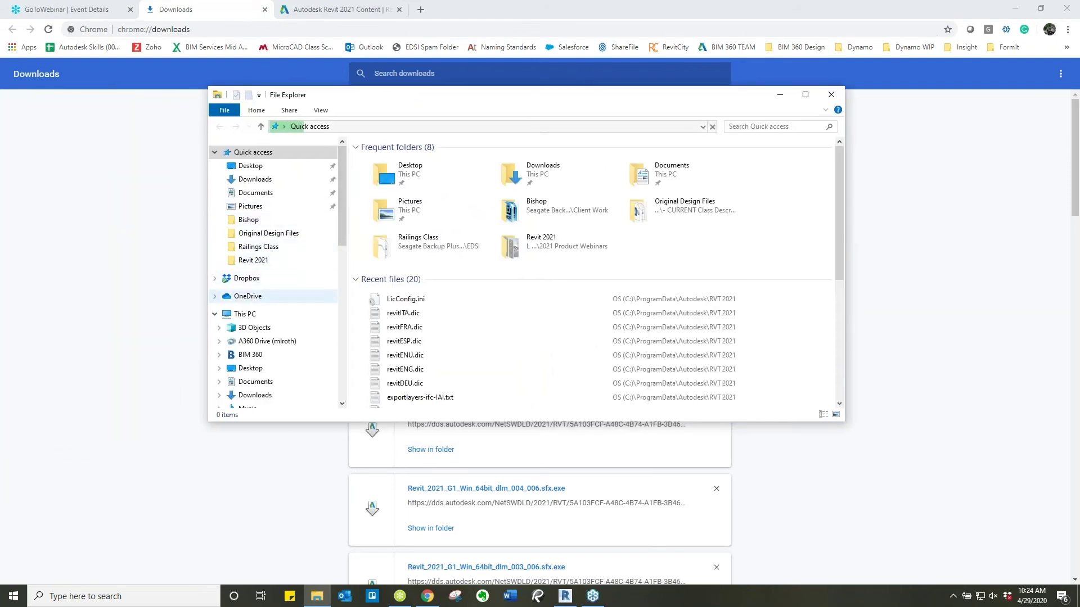
scroll(284, 289, "down", 2)
scroll(284, 289, "down", 1)
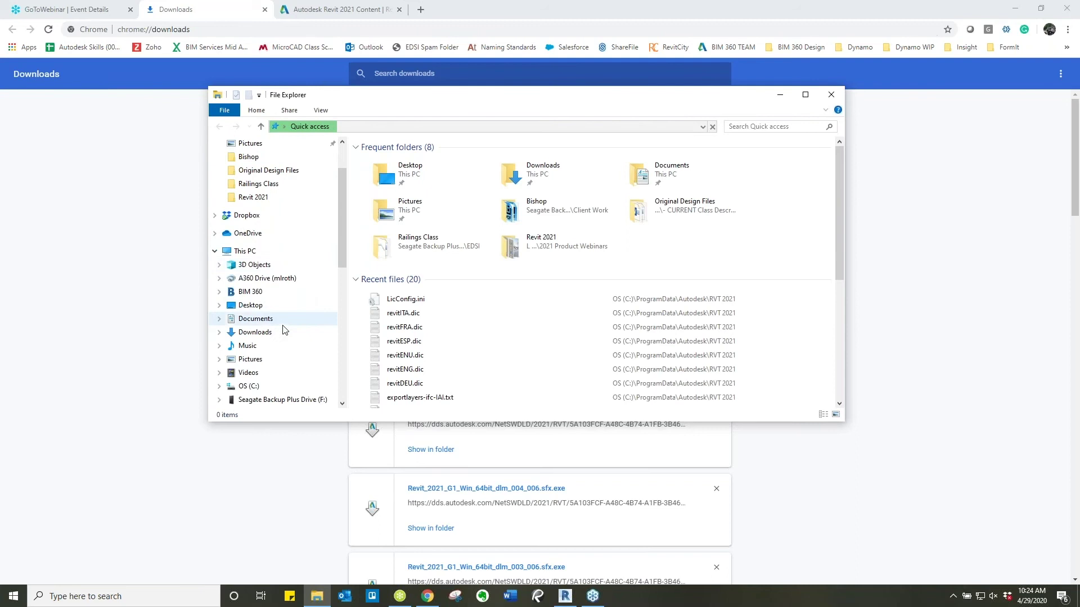
left_click(261, 400)
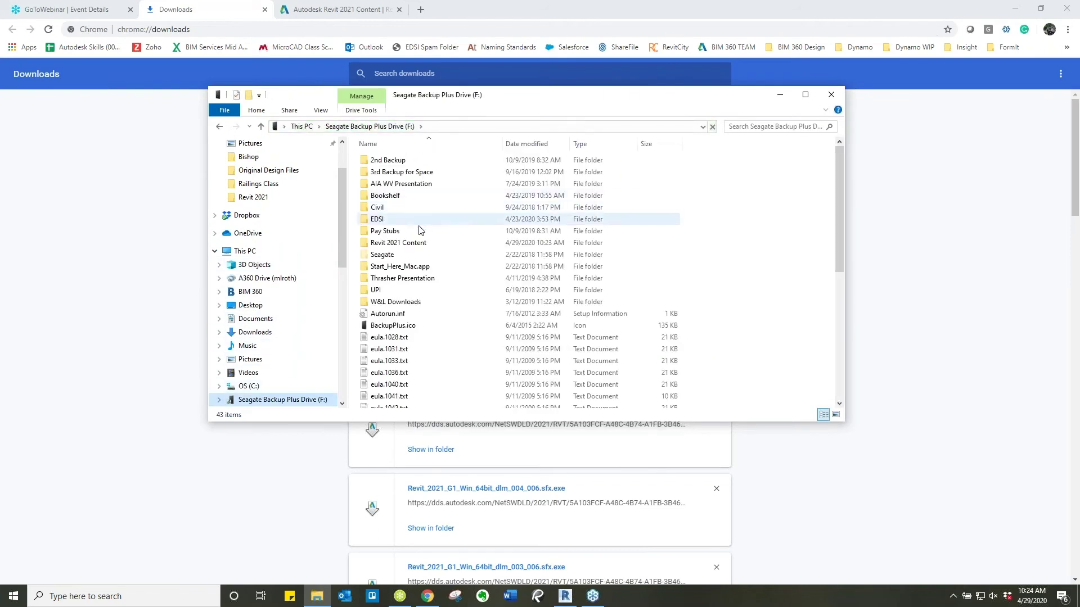
double_click(424, 243)
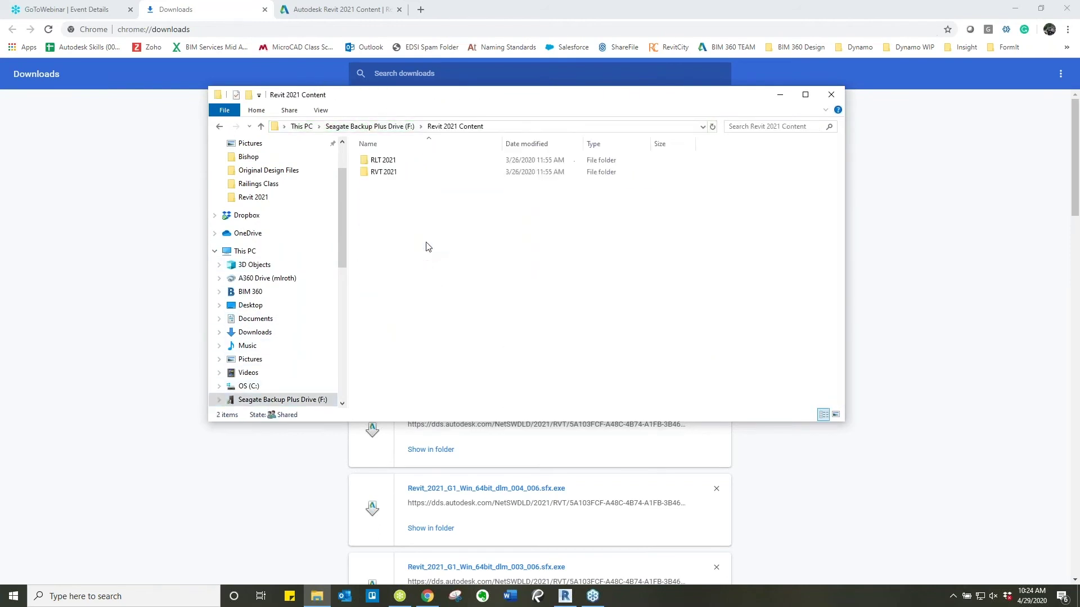
double_click(393, 172)
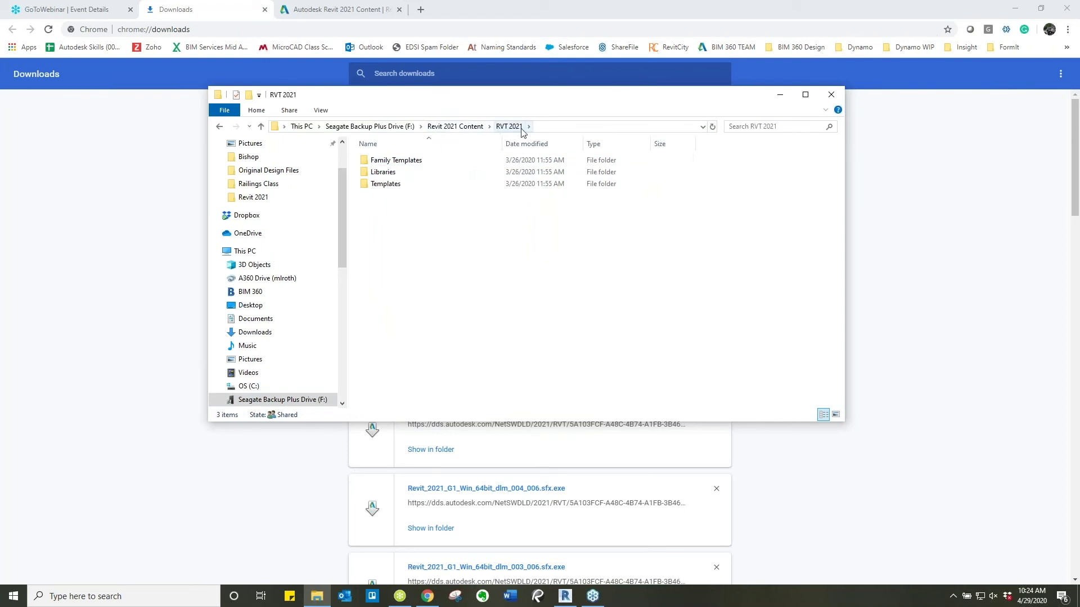
double_click(422, 161)
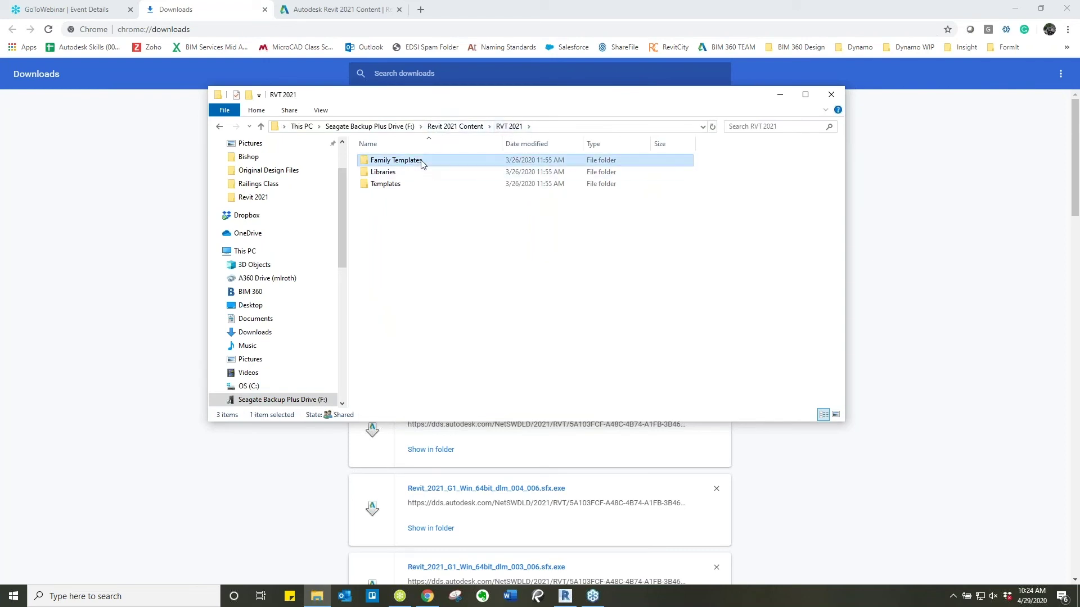
double_click(430, 162)
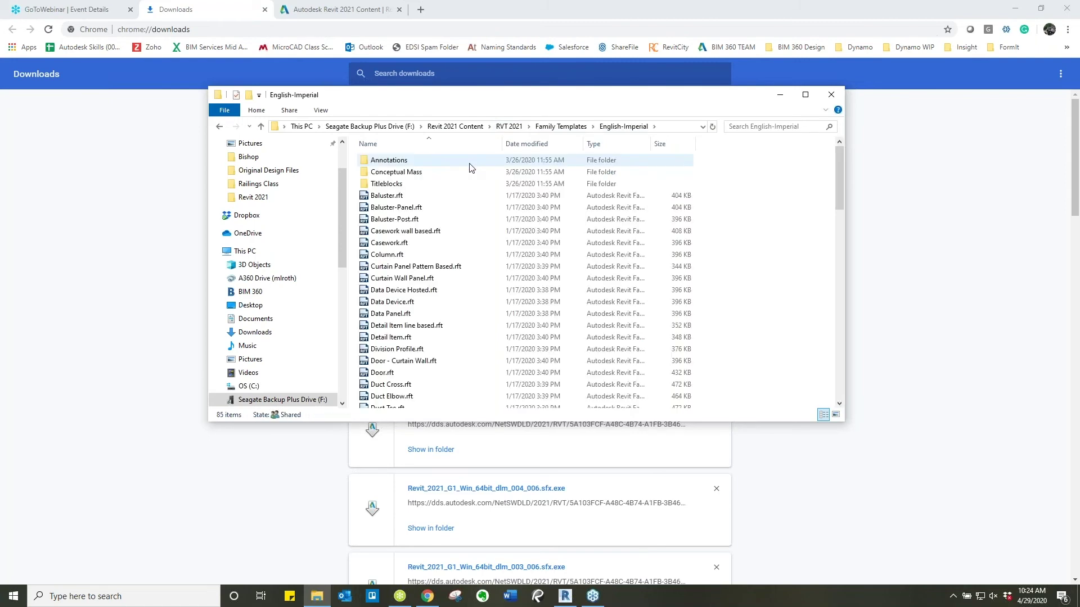
scroll(472, 168, "down", 20)
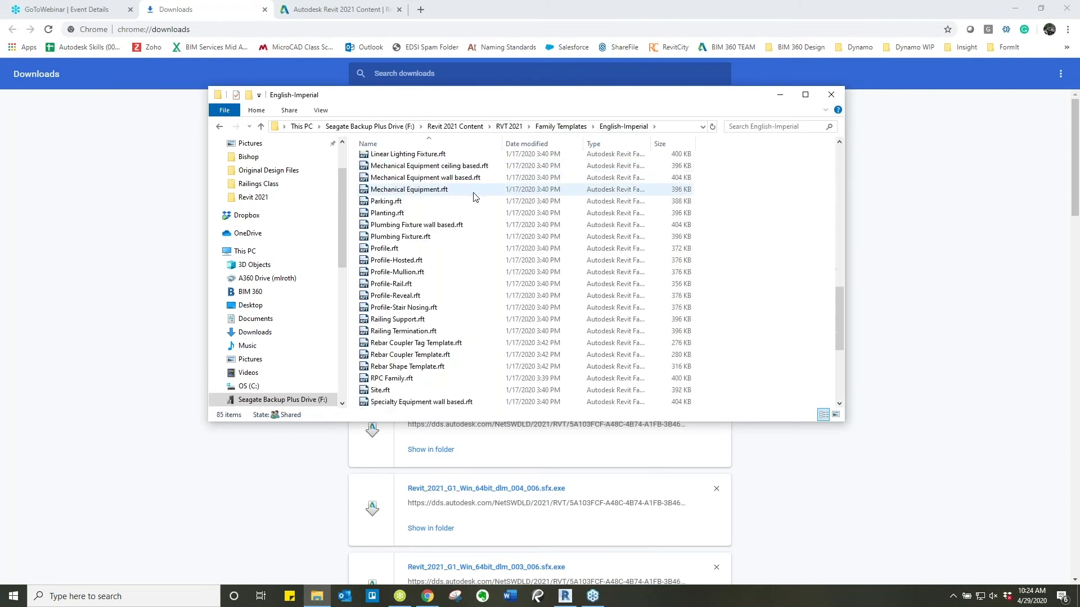
scroll(474, 195, "up", 20)
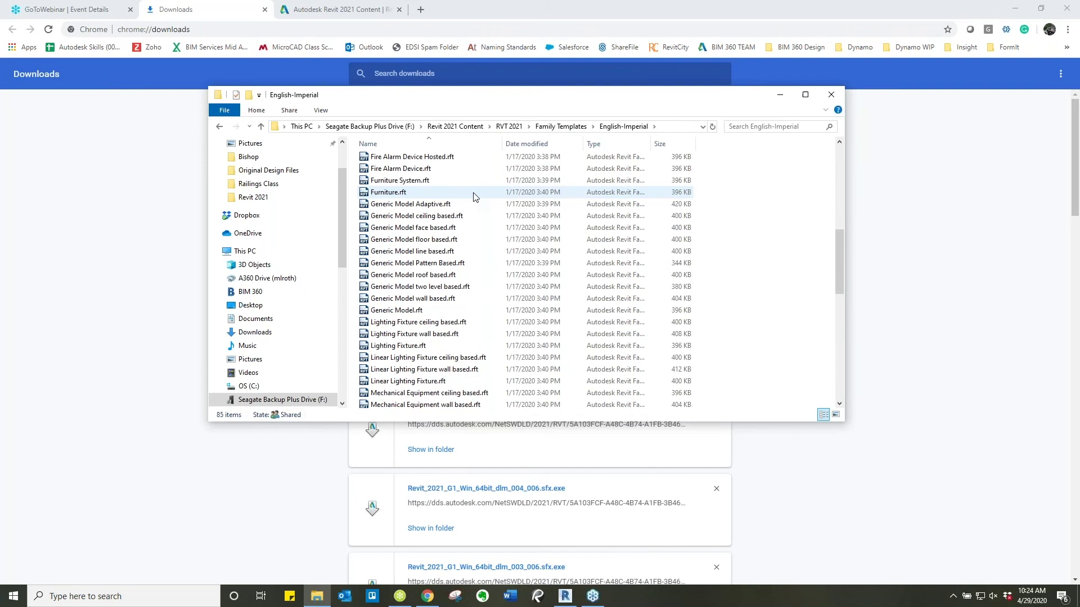
- Check the RVT 2021\Libraries\English-Imperial folders, then minimize Explorer and Chrome
left_click(514, 127)
double_click(400, 172)
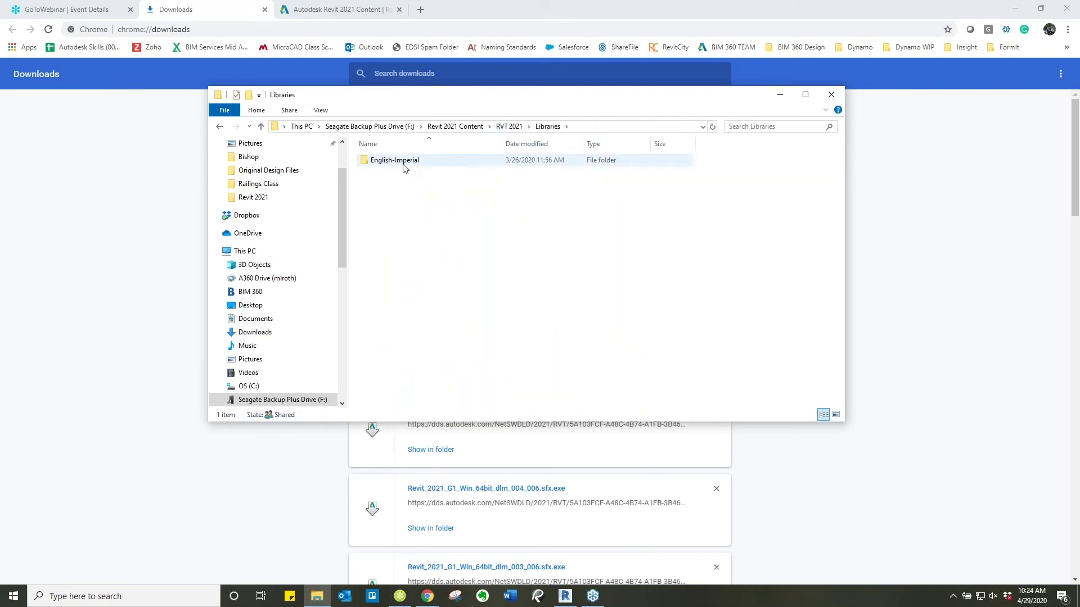
double_click(405, 161)
scroll(432, 166, "down", 8)
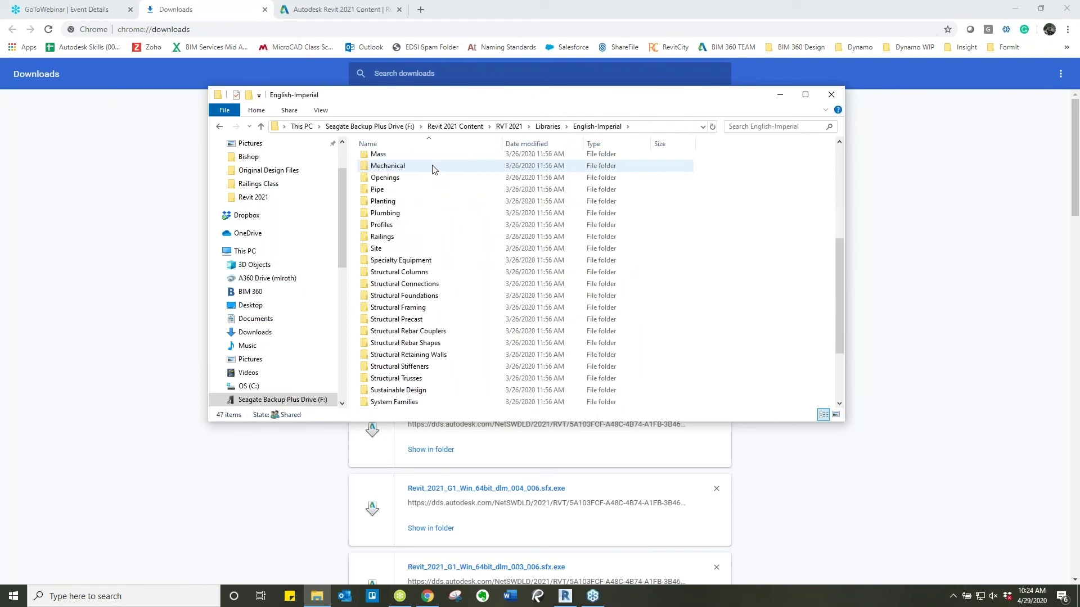
scroll(433, 168, "up", 8)
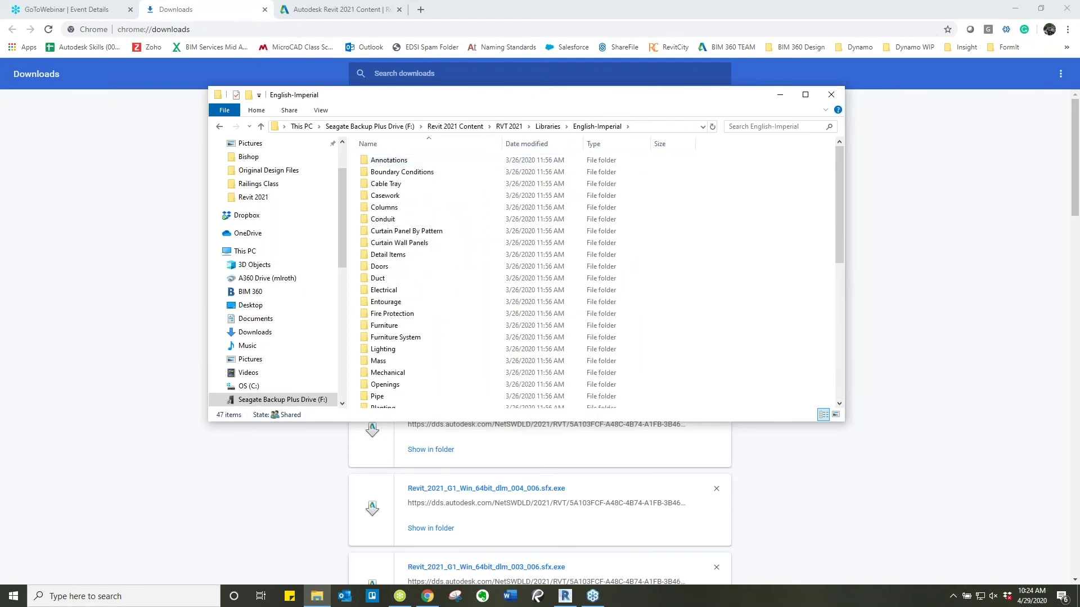
left_click(1021, 10)
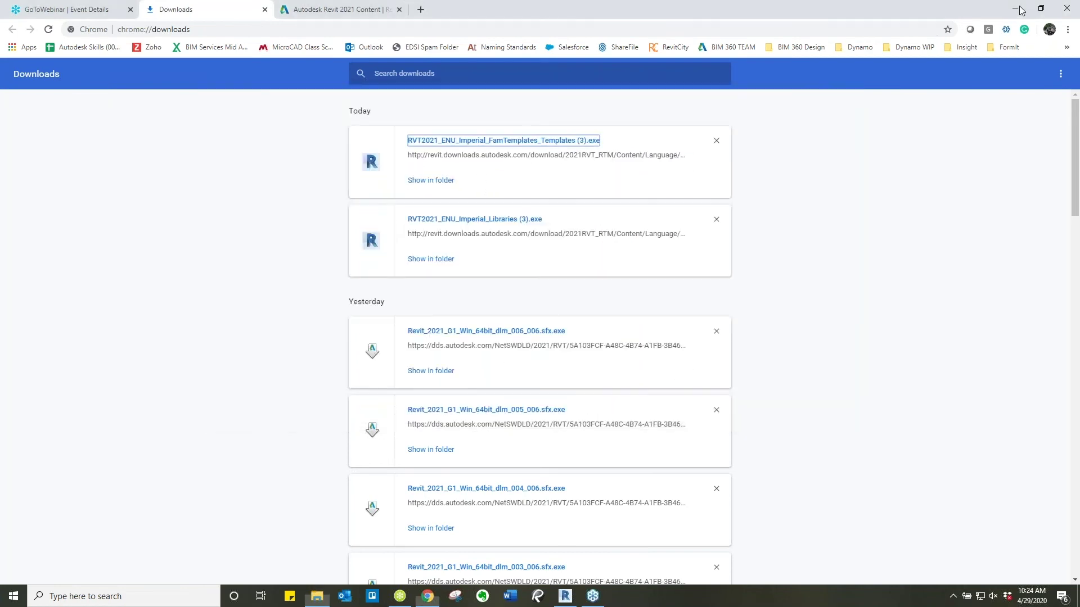
left_click(1021, 10)
- Open Revit's Options on the File Locations page and show its library Places list
left_click(720, 8)
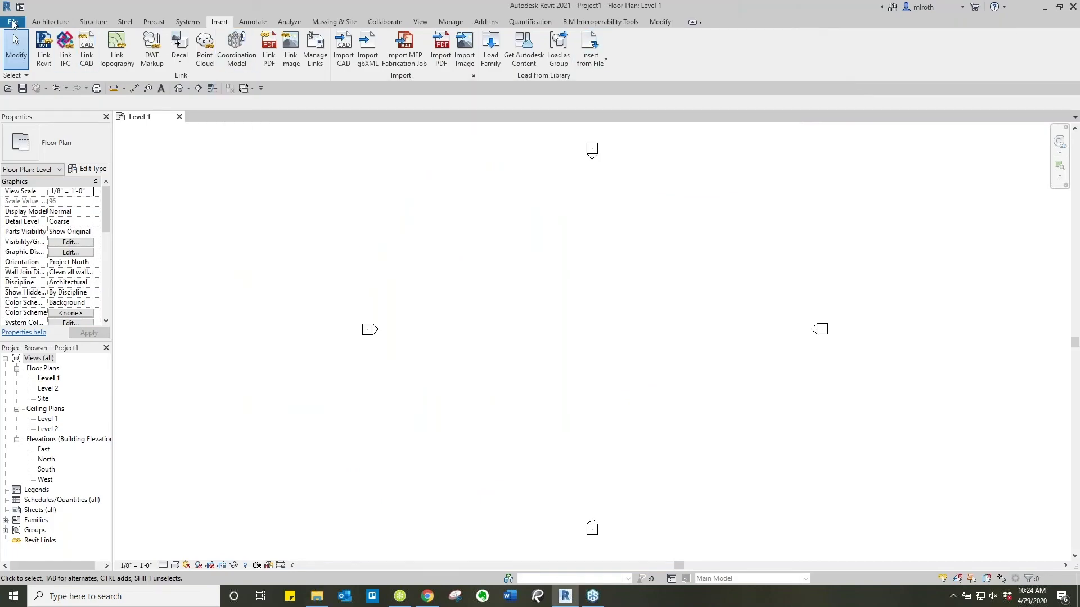
left_click(13, 23)
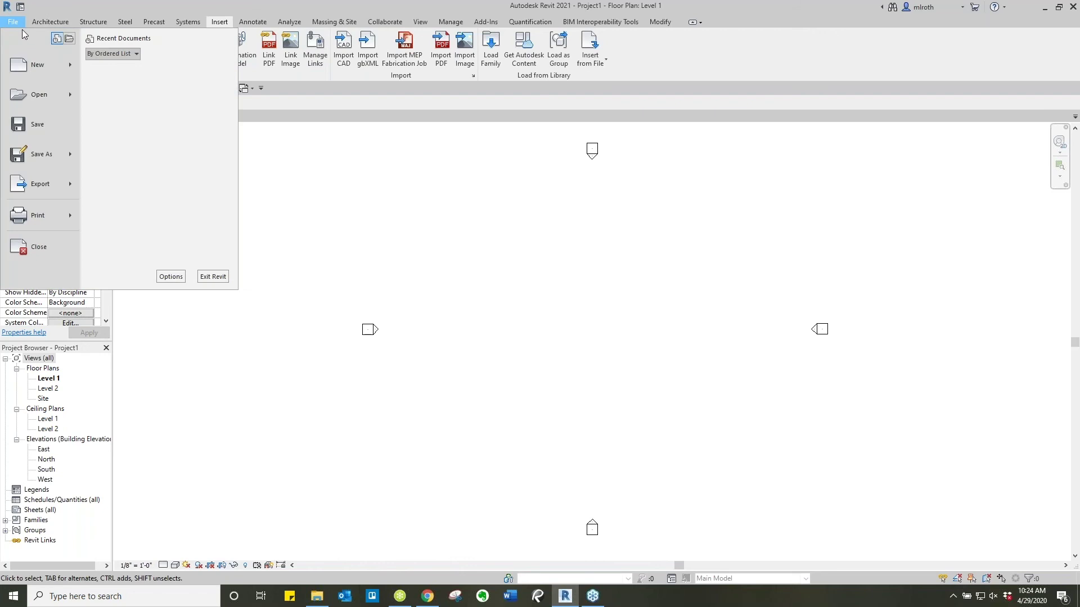
left_click(171, 276)
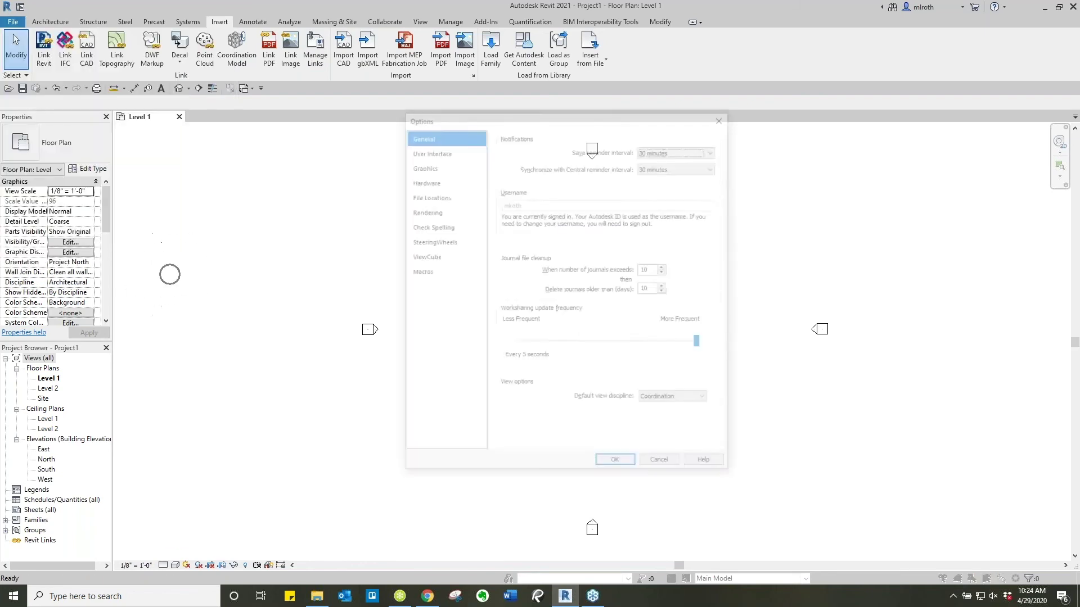
left_click(459, 196)
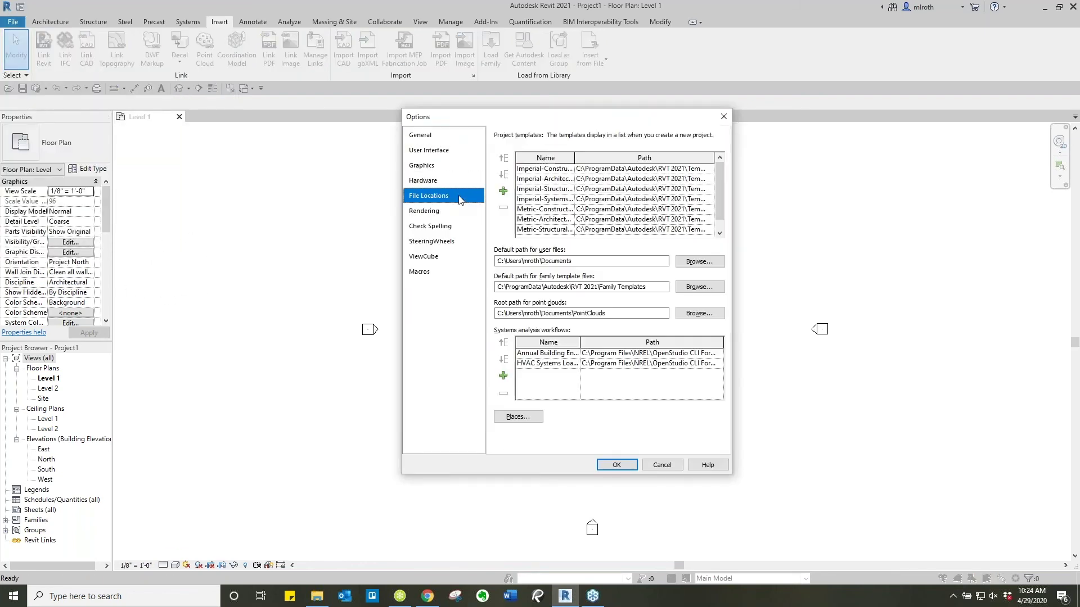
left_click(522, 419)
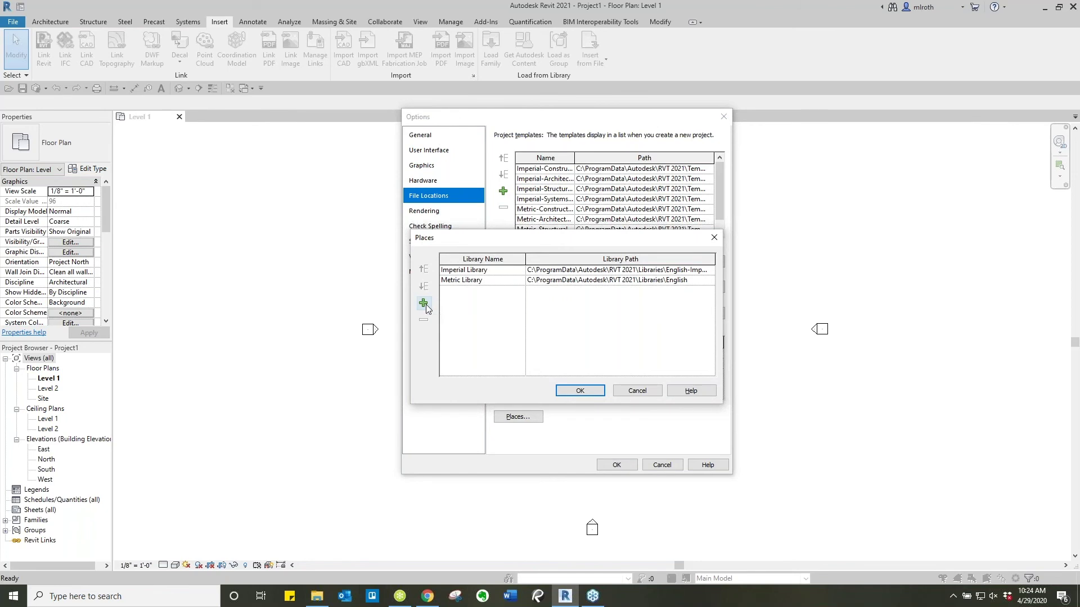
- Add a new library place row and name it 'Revit Content 2021'
left_click(424, 303)
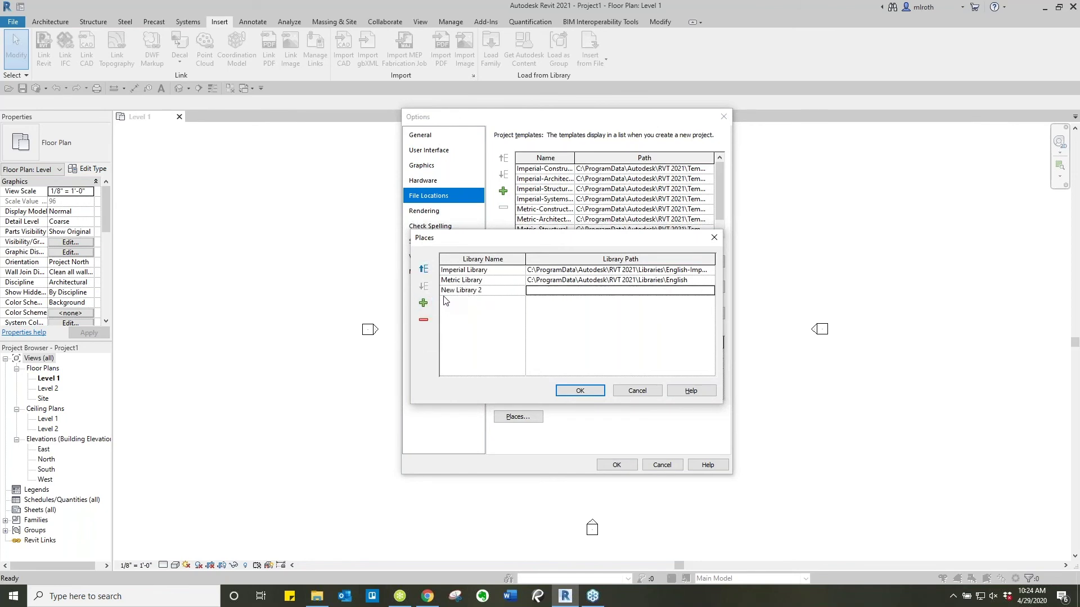
left_click(484, 292)
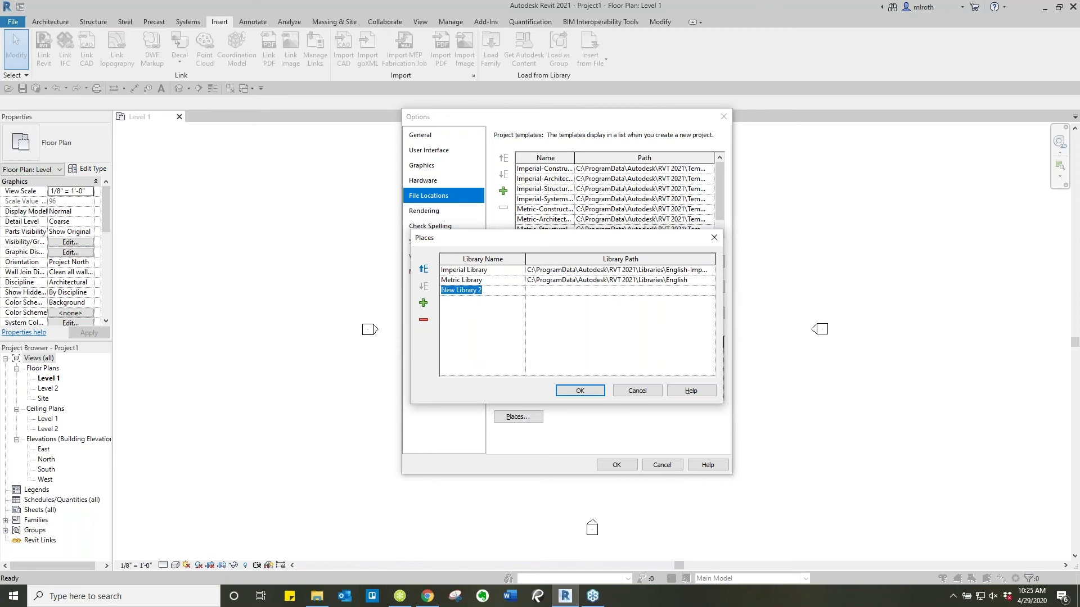
type("Revit Content 2021")
left_click(712, 292)
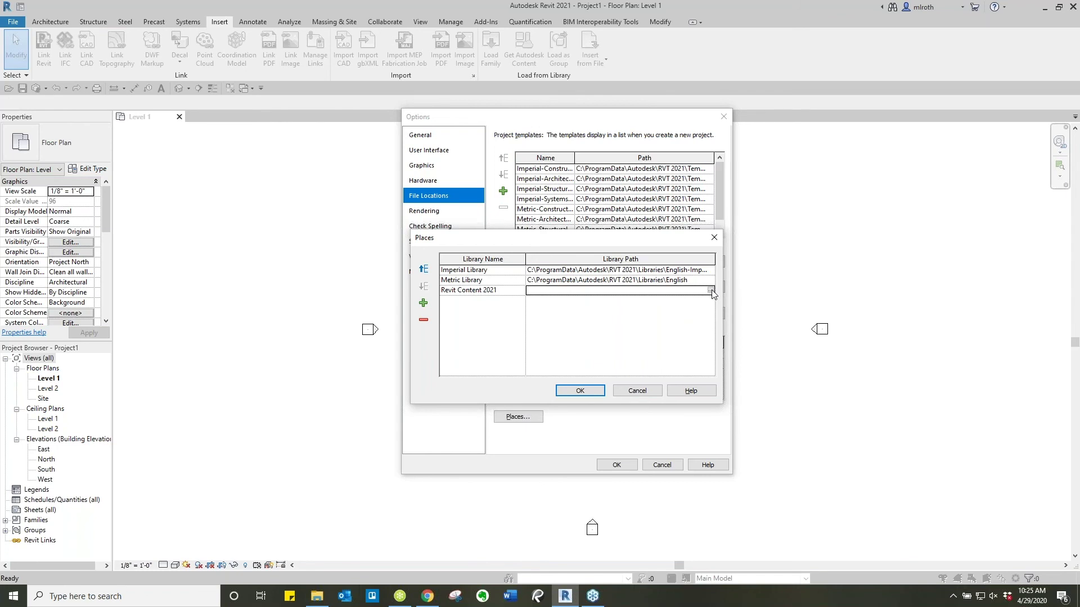
- Set the Revit Content 2021 path to F:\Revit 2021 Content\RVT 2021\Libraries\English-Imperial
left_click(711, 291)
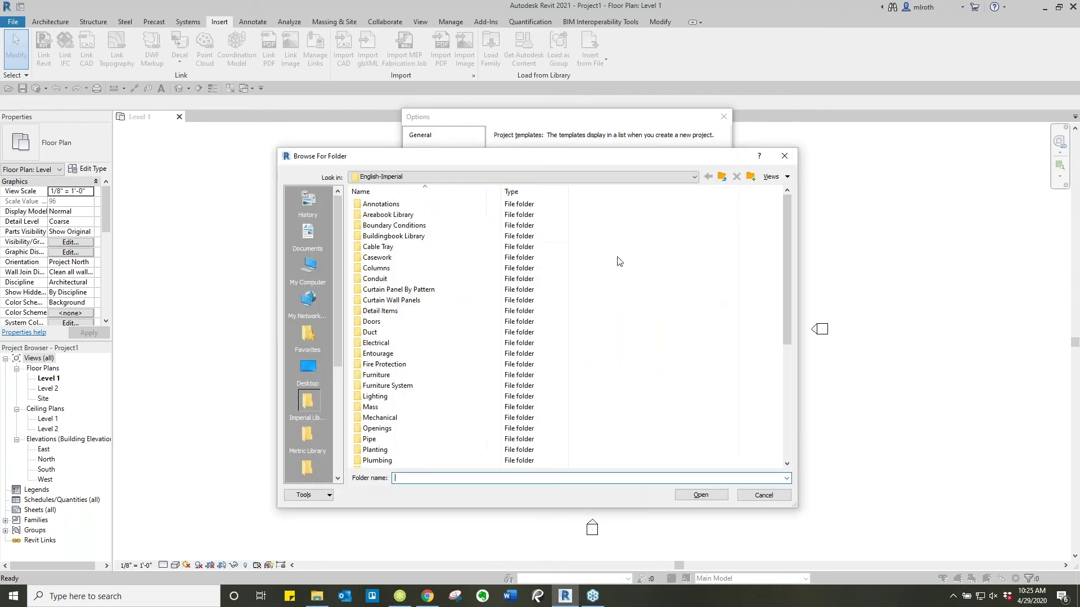
left_click(381, 179)
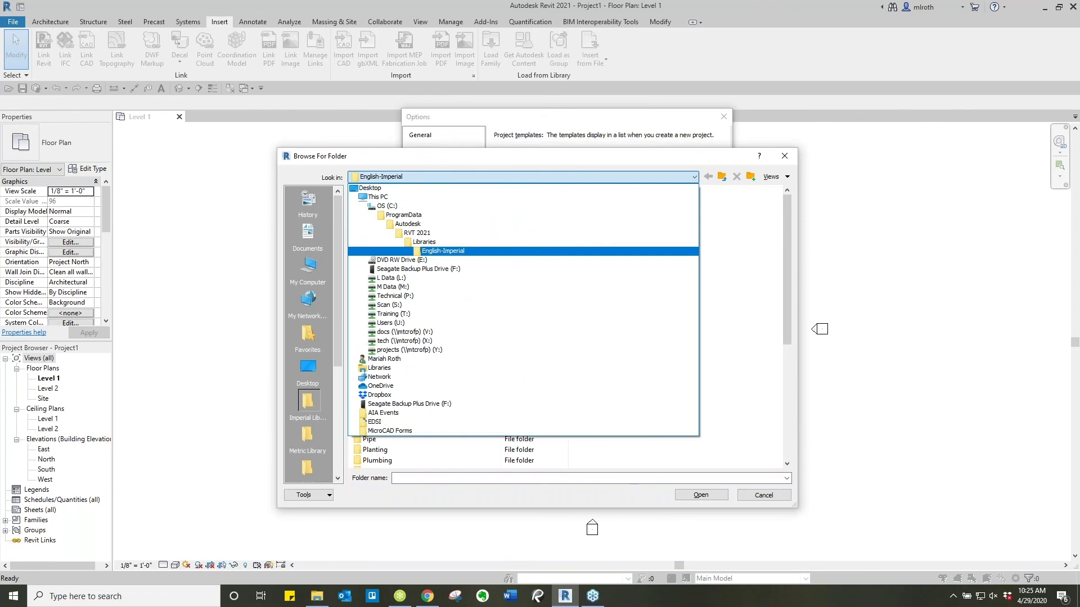
left_click(409, 270)
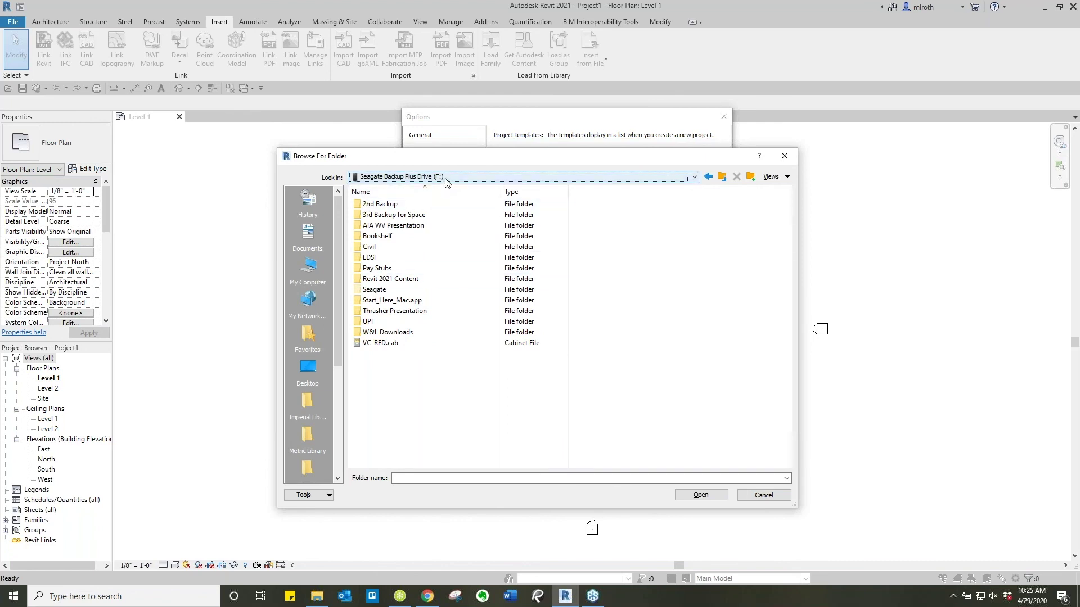
double_click(394, 279)
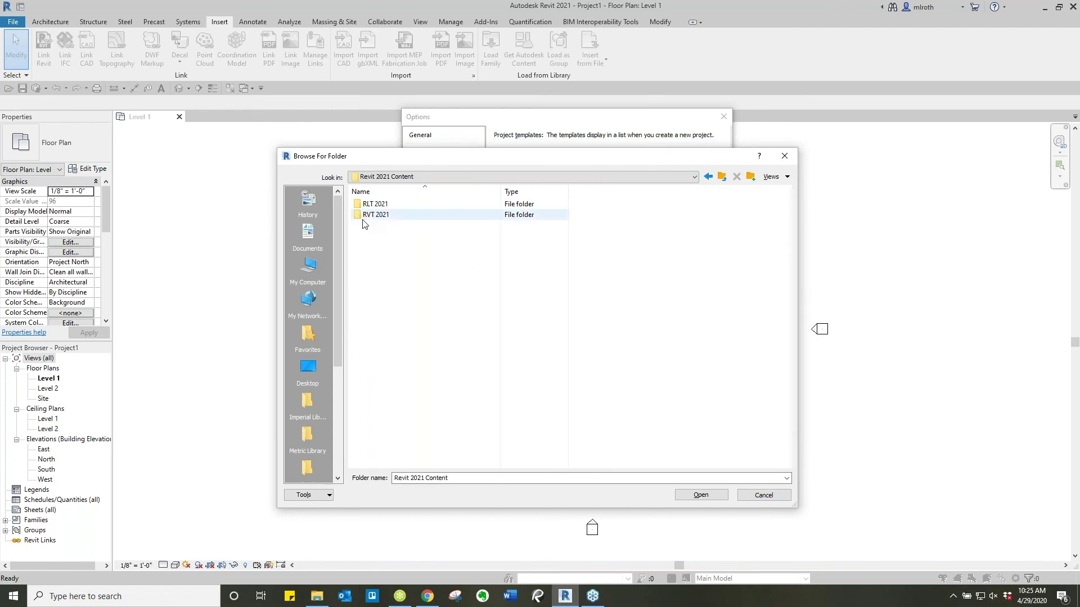
double_click(401, 219)
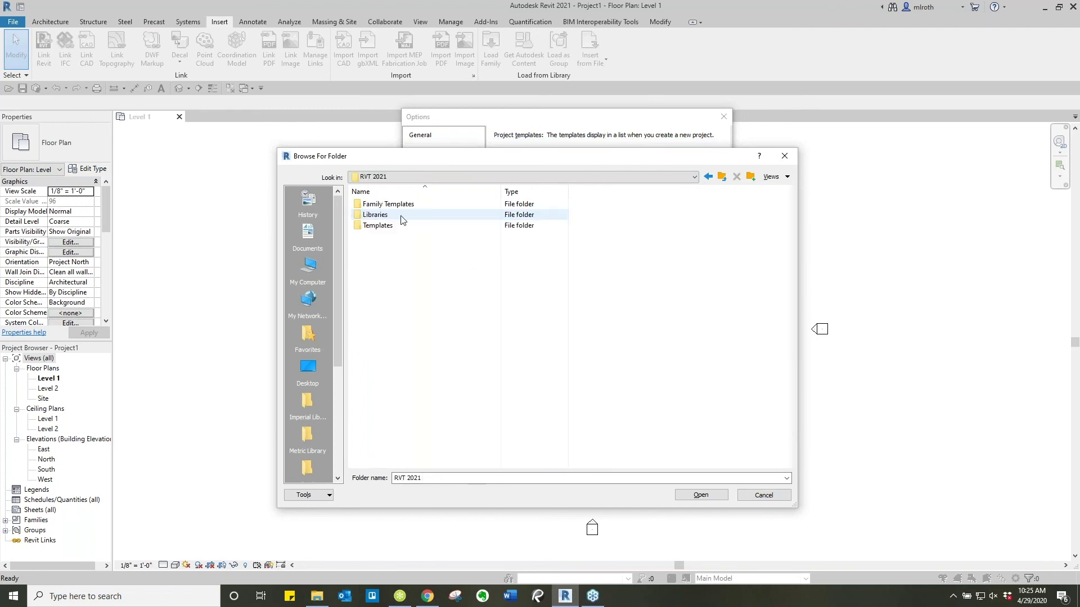
double_click(376, 215)
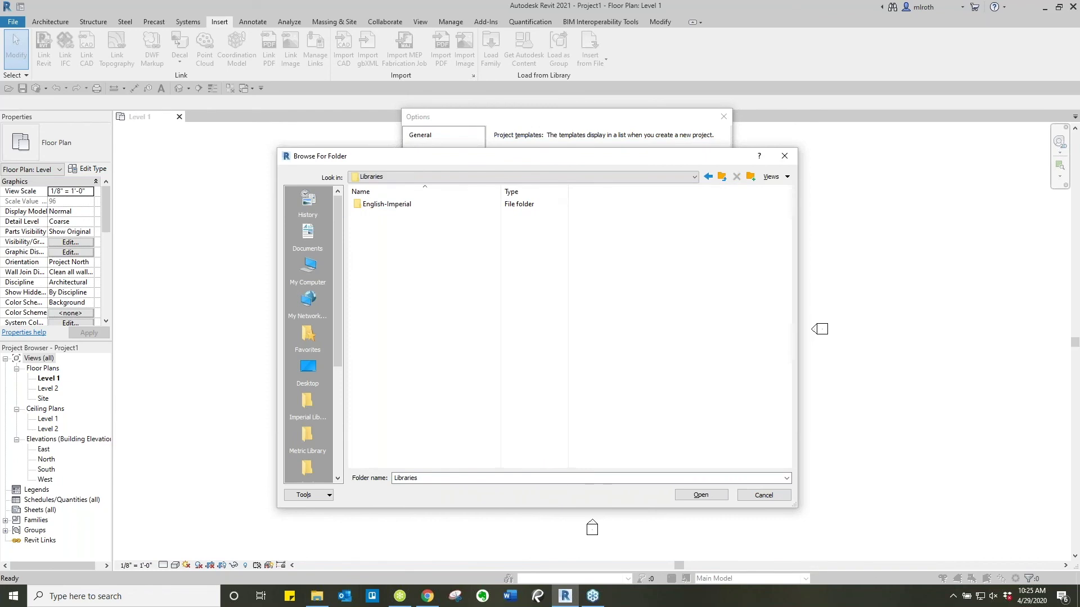
double_click(376, 206)
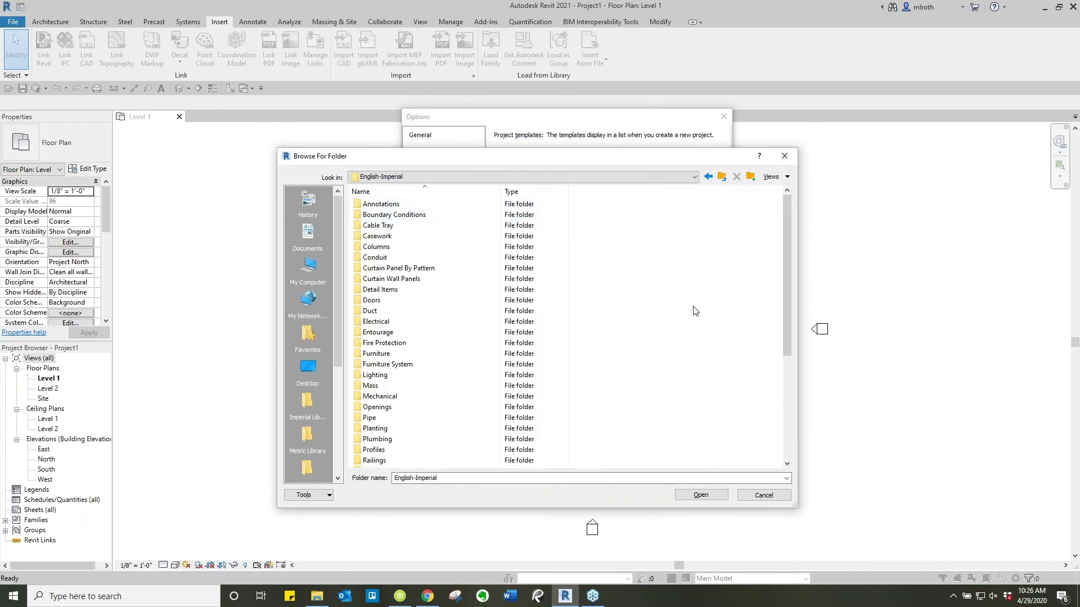
left_click(694, 495)
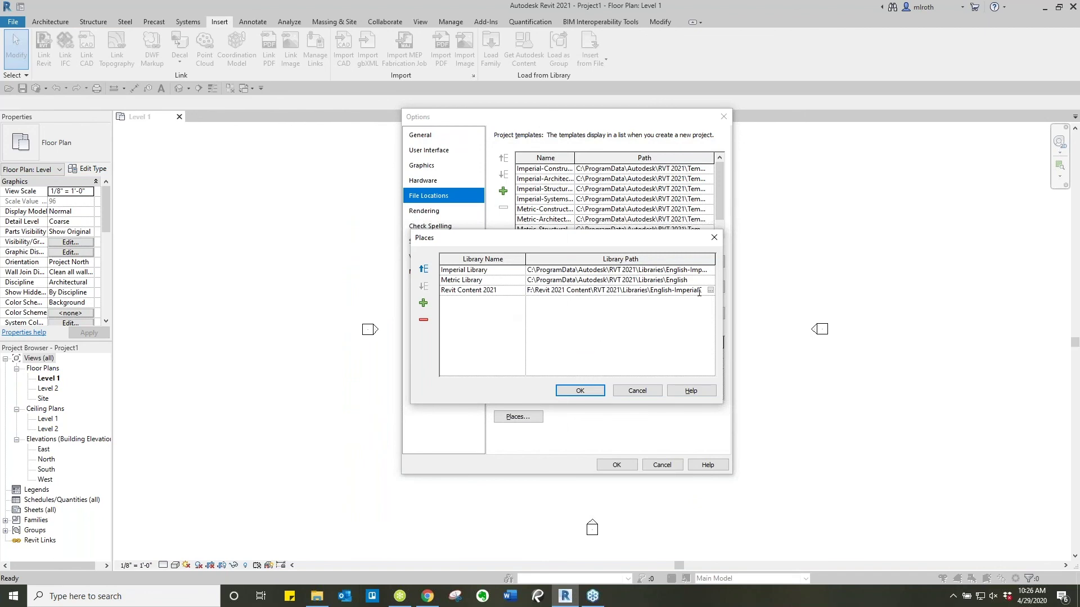
- Confirm Places and Options, then drag Revit Content to the top of Load Family's places bar
left_click(580, 391)
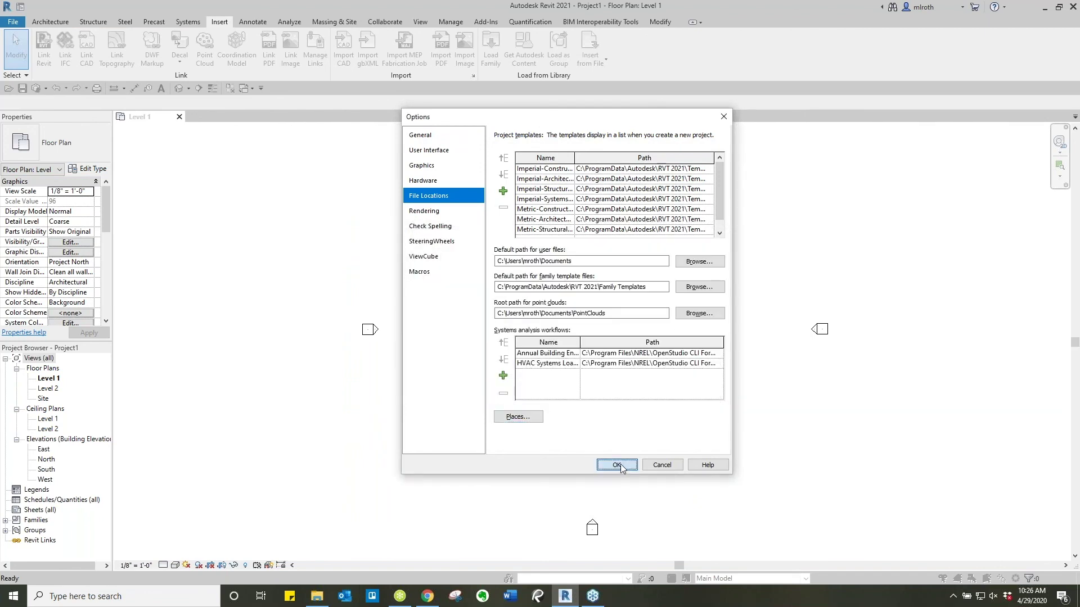
key("Return")
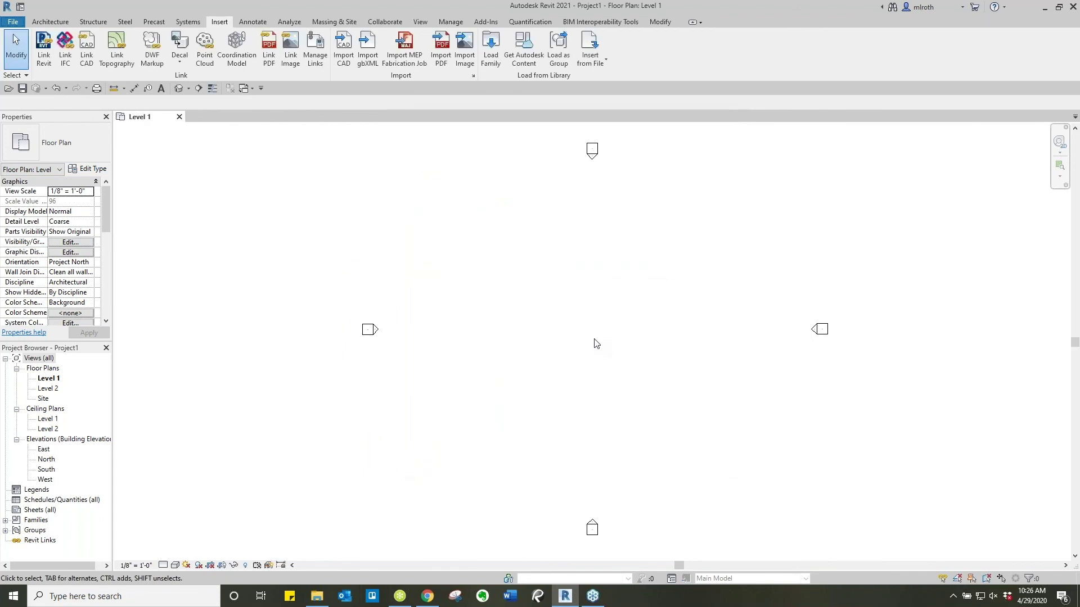
left_click(487, 58)
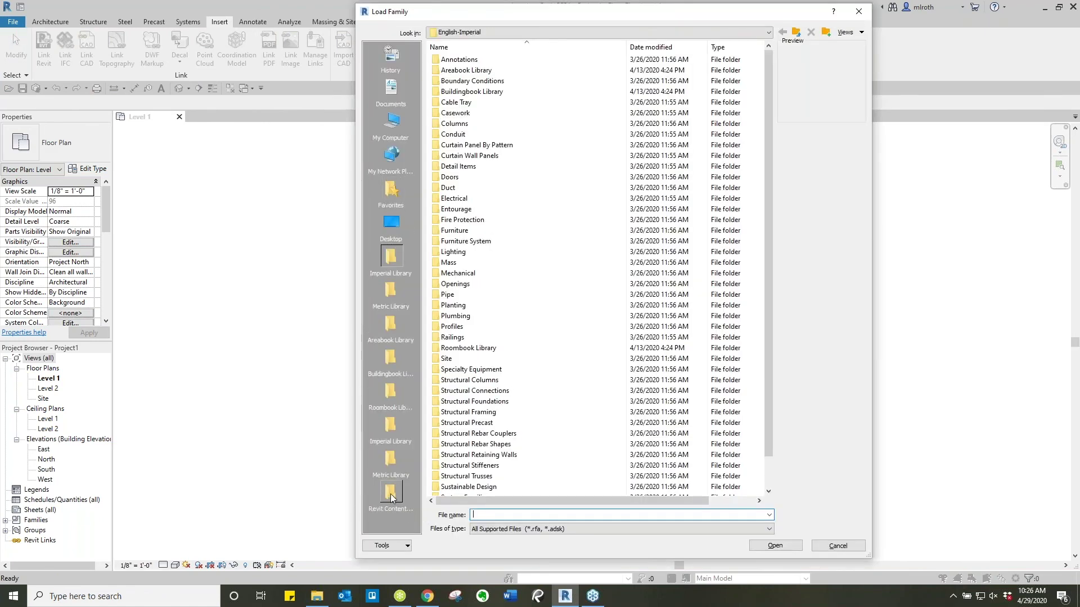
left_click(392, 495)
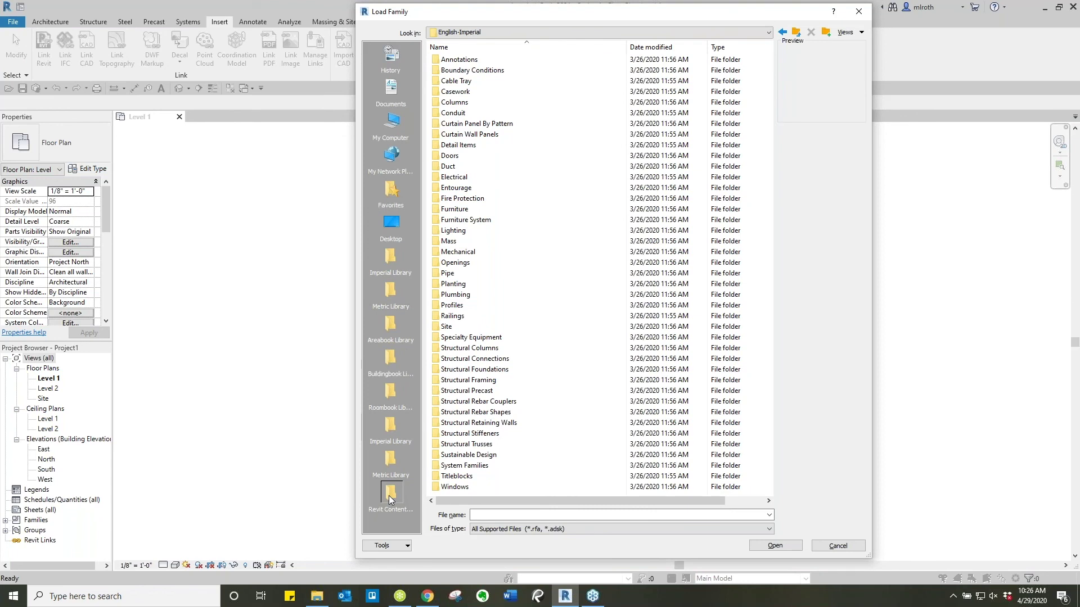
left_click_drag(391, 500, 386, 54)
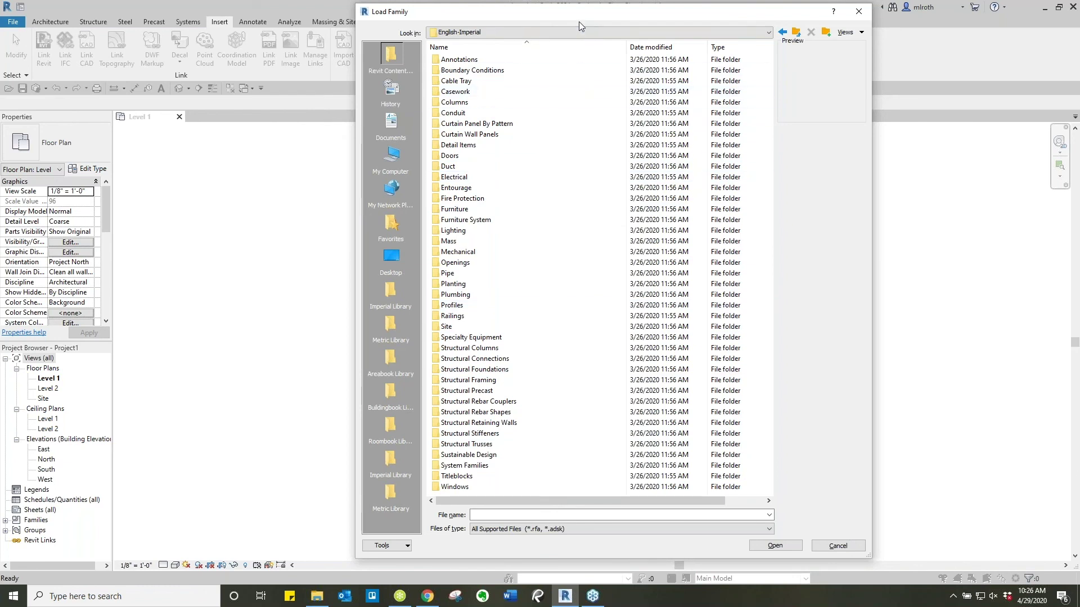
left_click(862, 16)
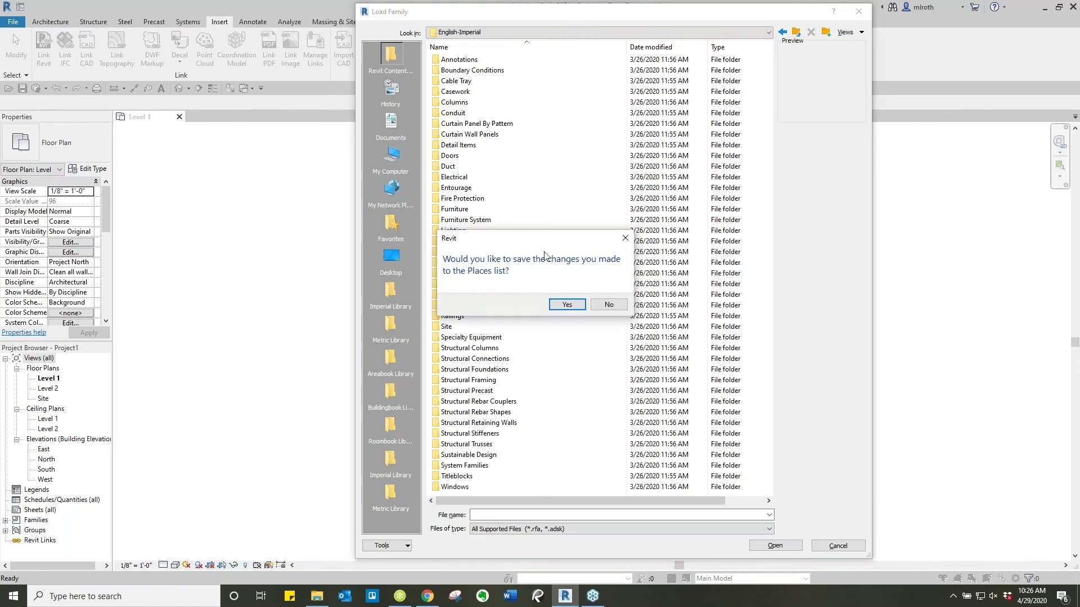
- Save the reordered Places list and reopen Load Family on the Revit Content place
left_click(567, 305)
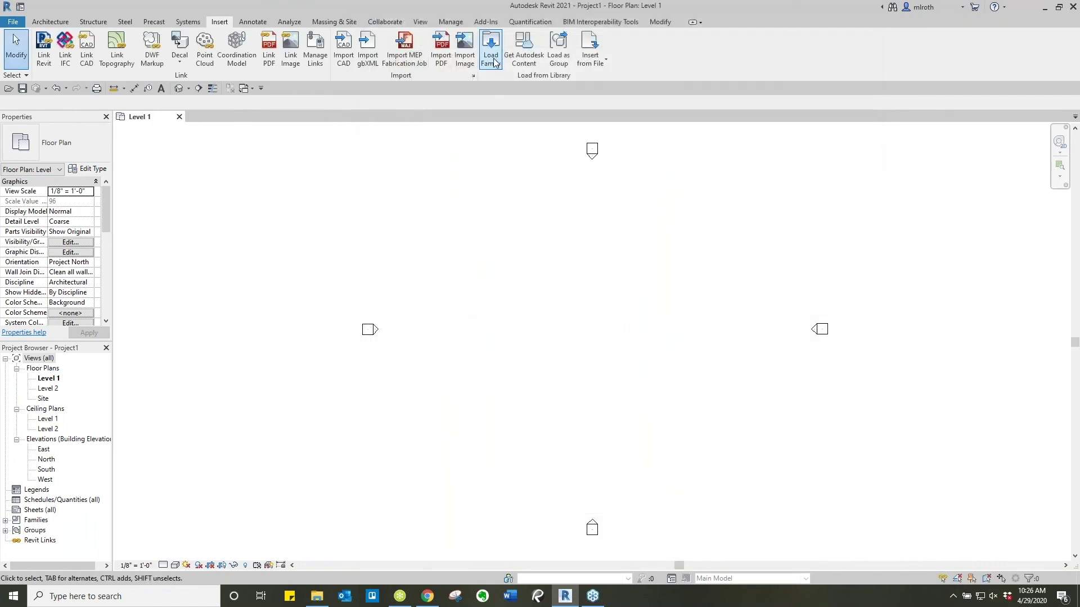
left_click(492, 56)
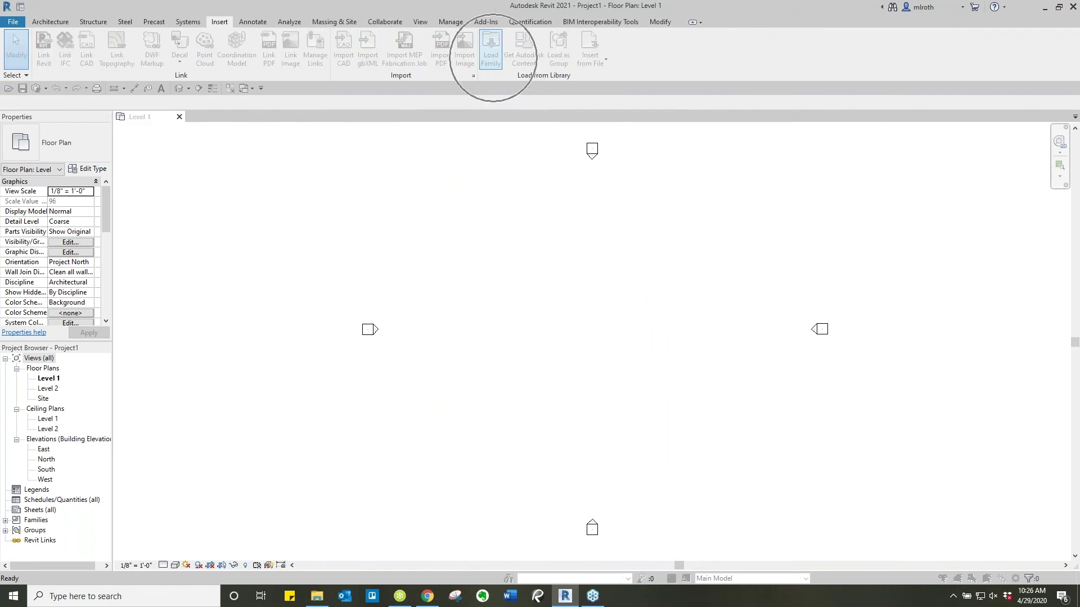
left_click(397, 62)
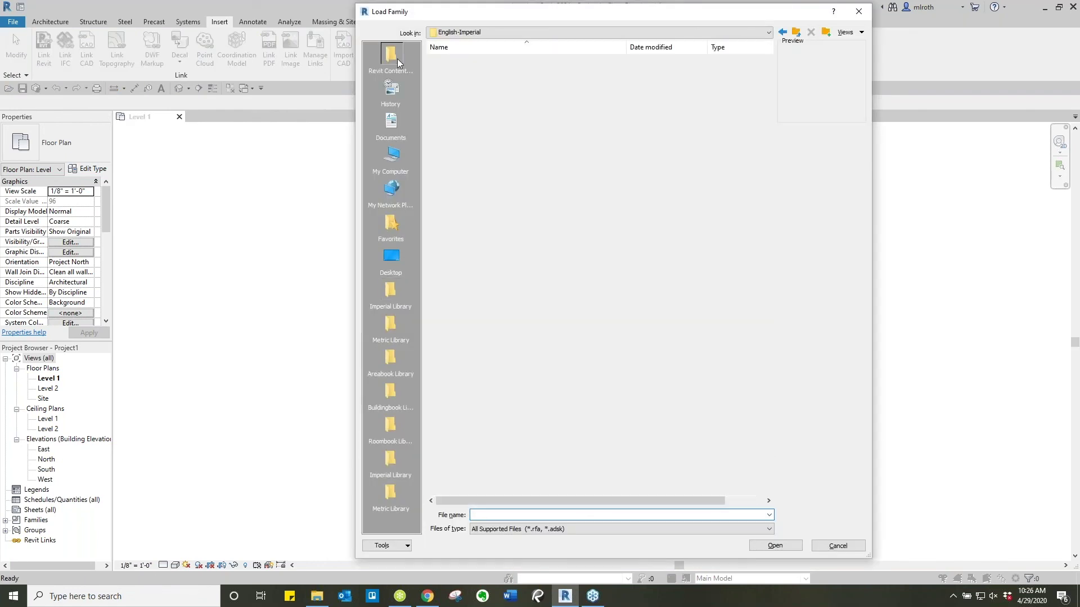